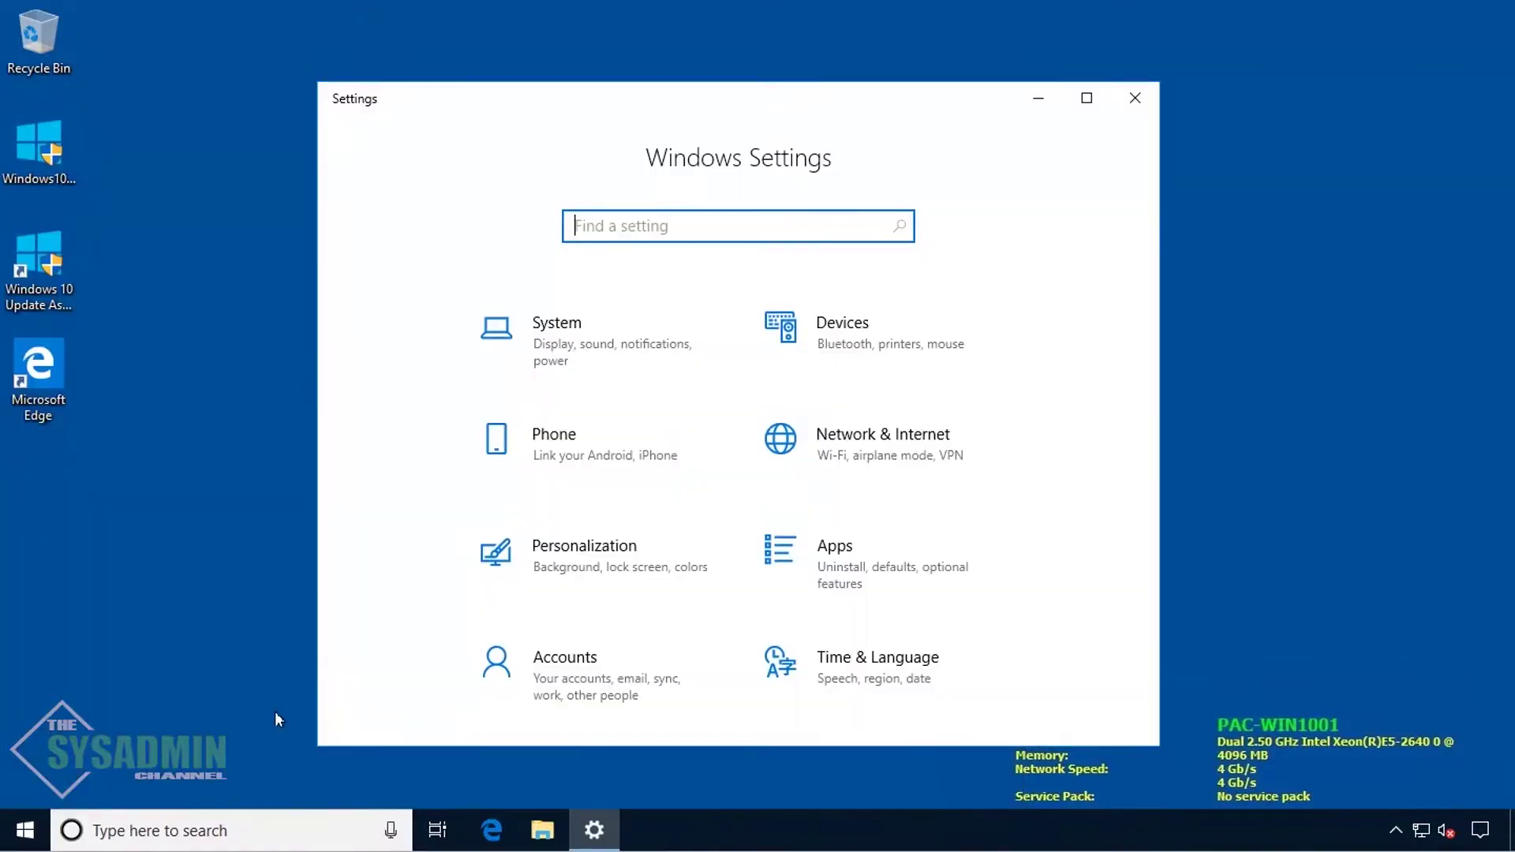
# Open System > About in Settings to view the current Windows specifications
pyautogui.click(557, 334)
pyautogui.click(379, 632)
pyautogui.scroll(-1, 1015, 473)
pyautogui.scroll(-1, 1014, 474)
pyautogui.scroll(-1, 1015, 474)
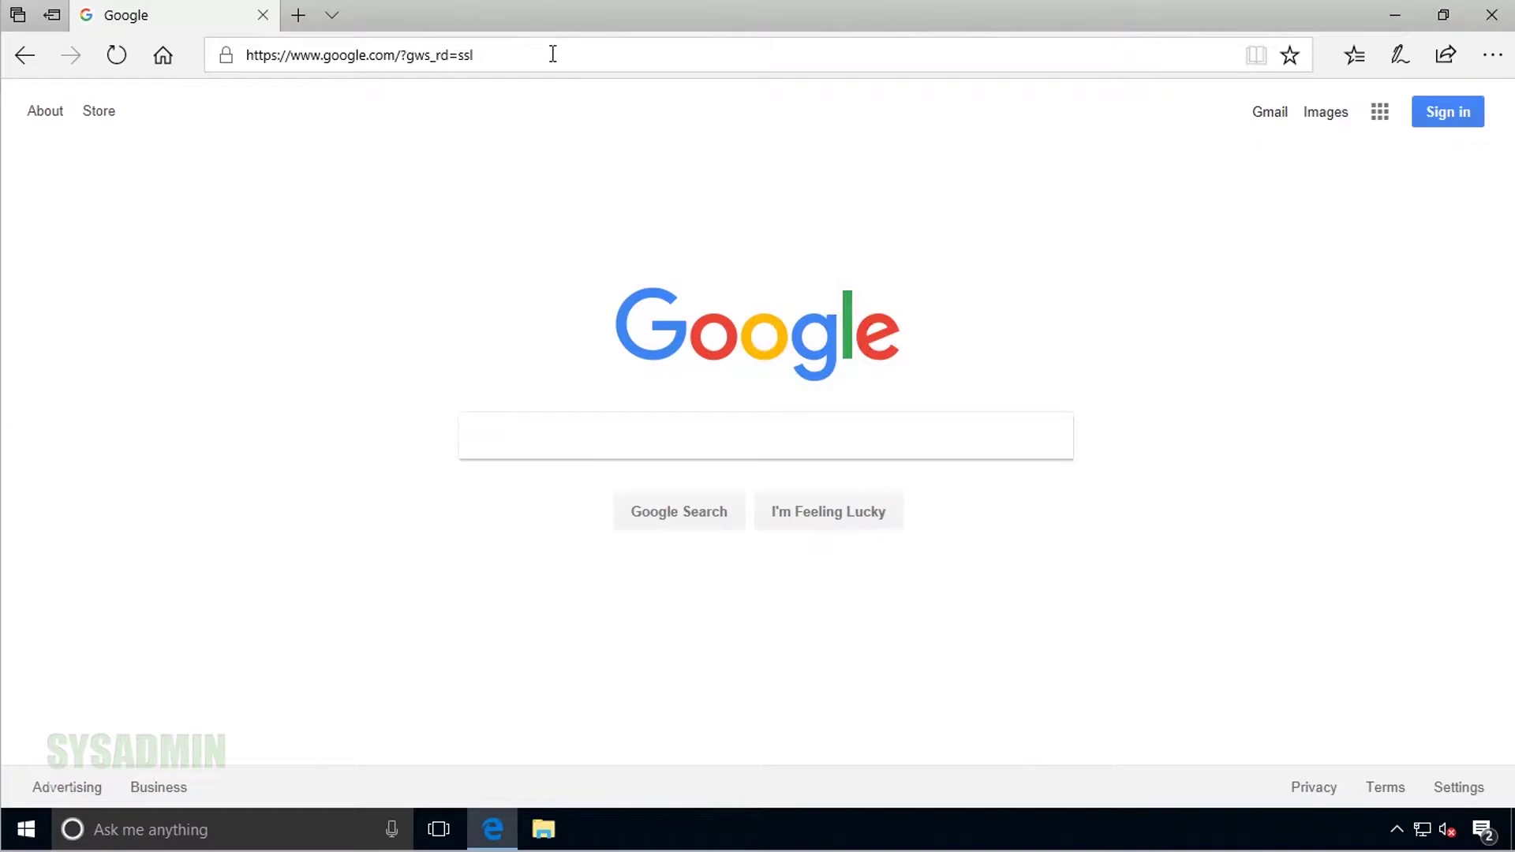
# Load Microsoft's Download Windows 10 page from the pasted link and start the Update Assistant download
pyautogui.click(552, 53)
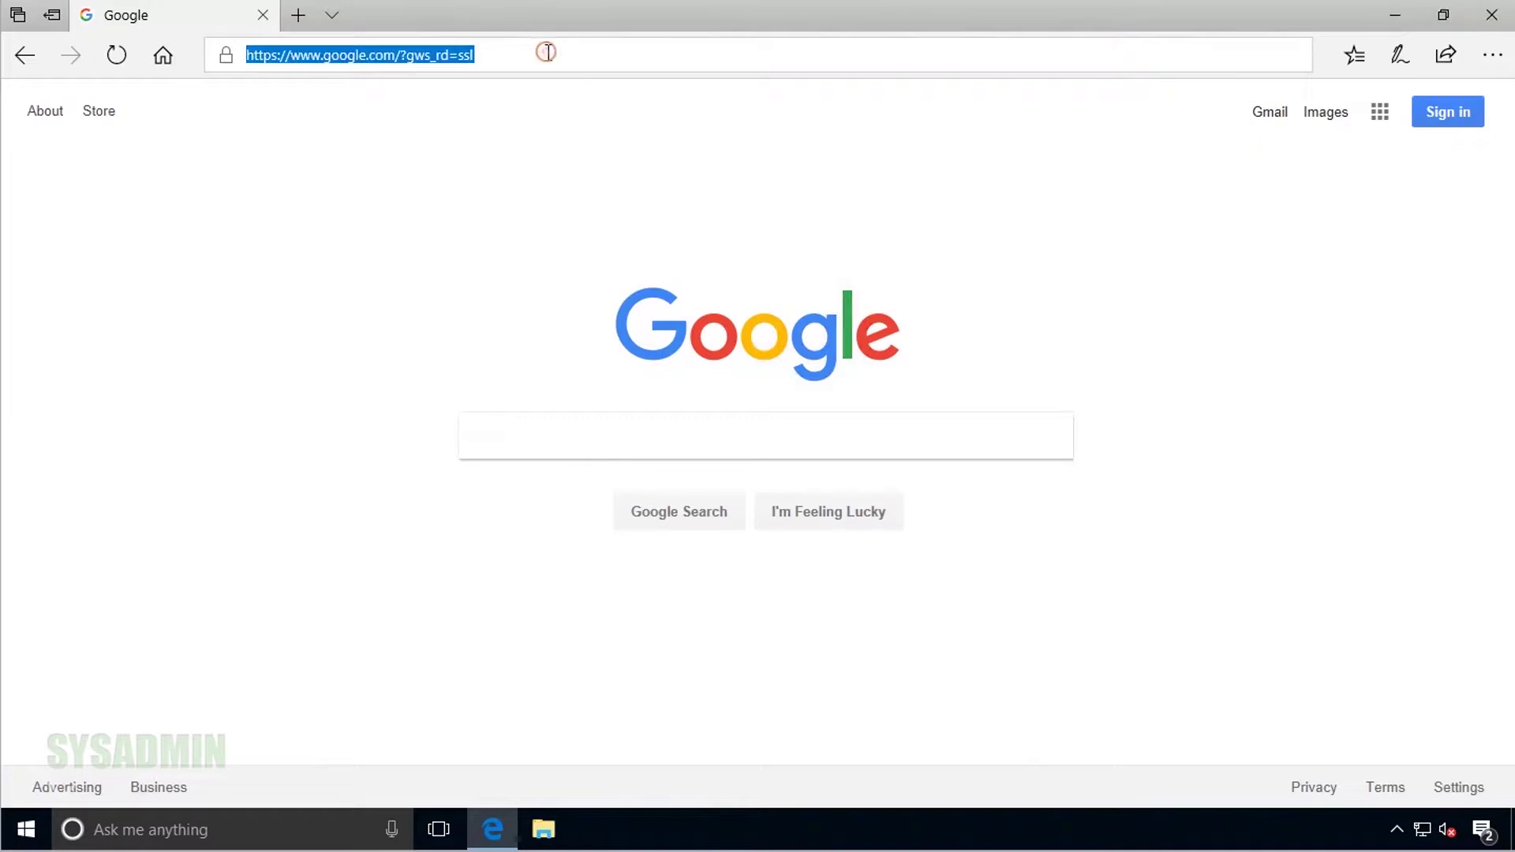
pyautogui.rightClick(547, 53)
pyautogui.click(562, 179)
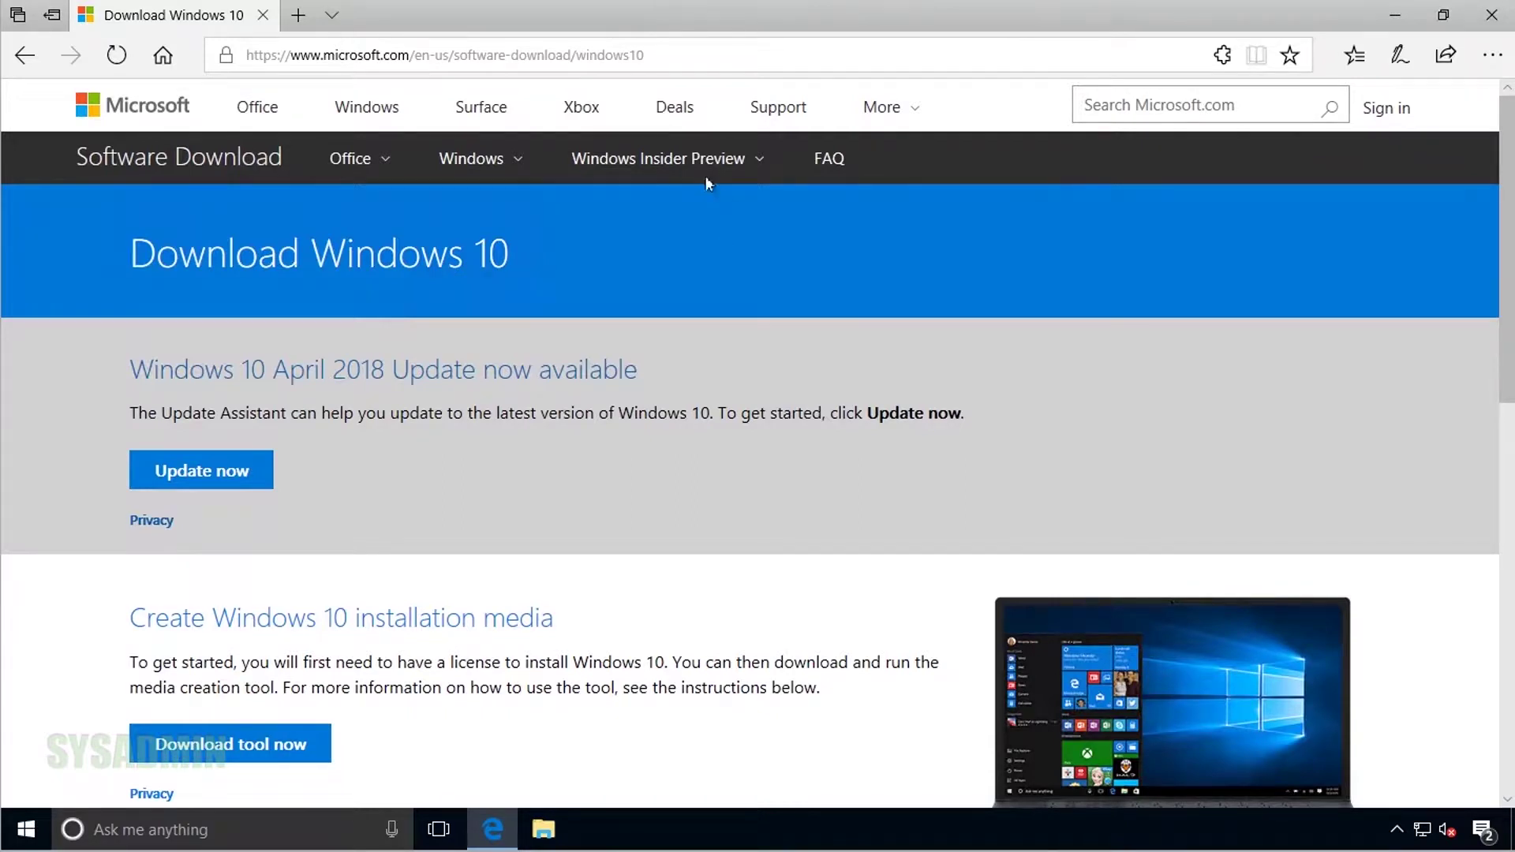
pyautogui.click(632, 55)
pyautogui.click(649, 450)
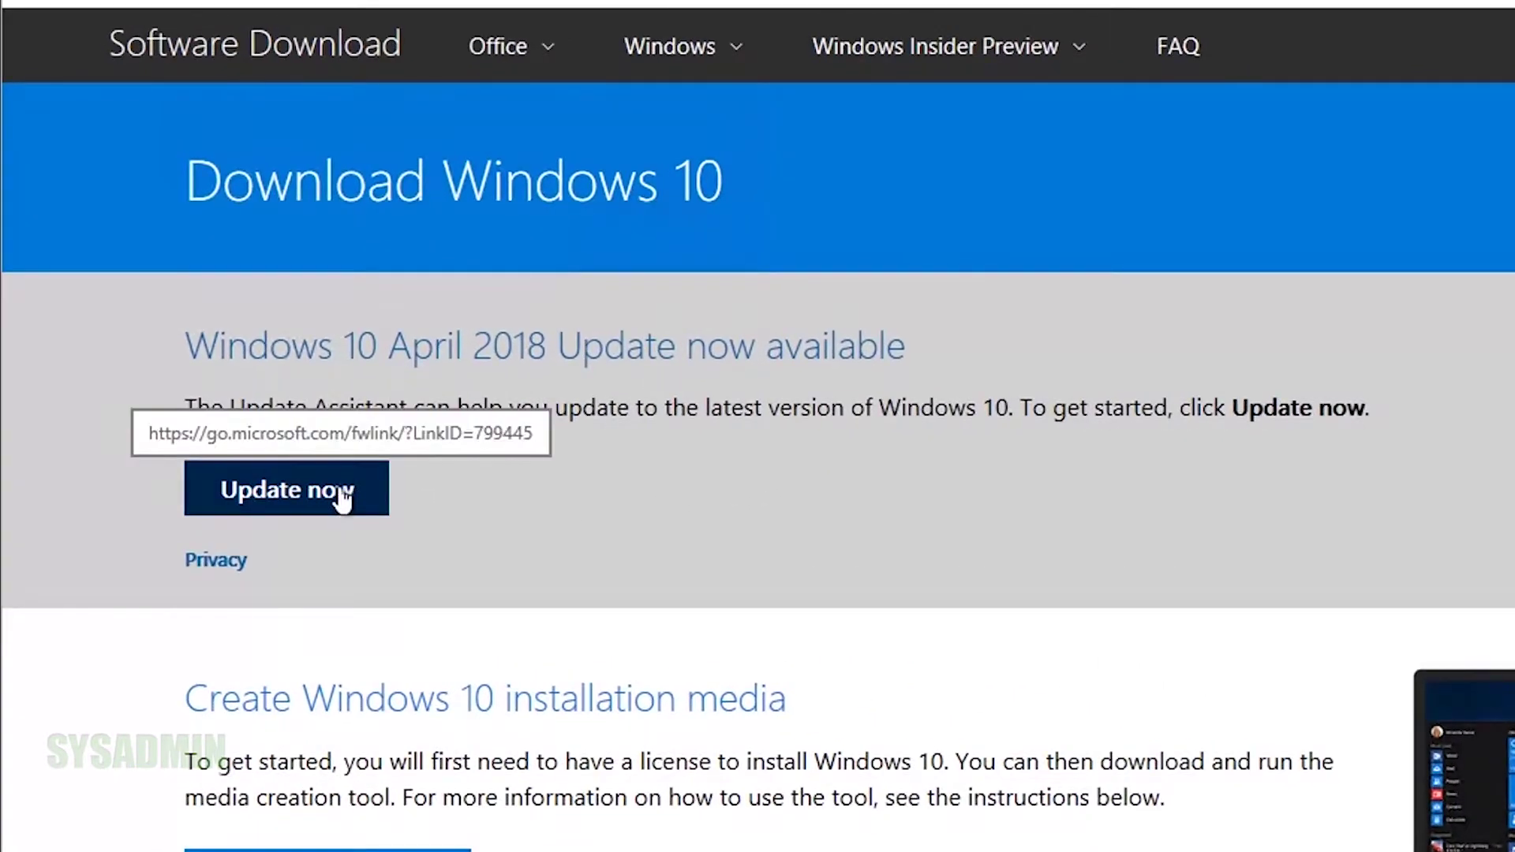
pyautogui.click(341, 499)
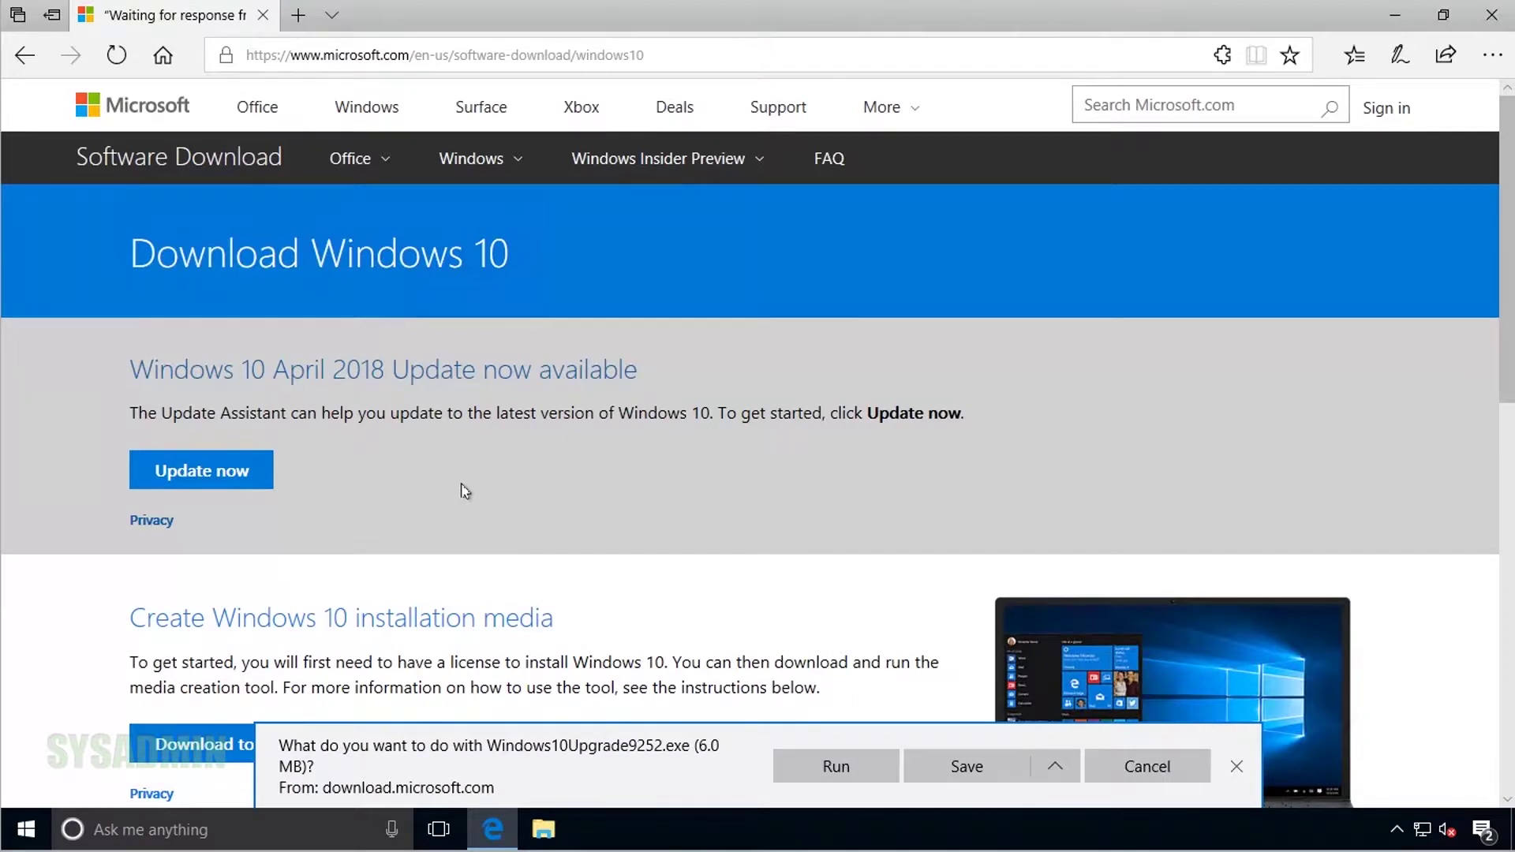
# Save Windows10Upgrade9252.exe to the Desktop with Save as
pyautogui.click(1050, 771)
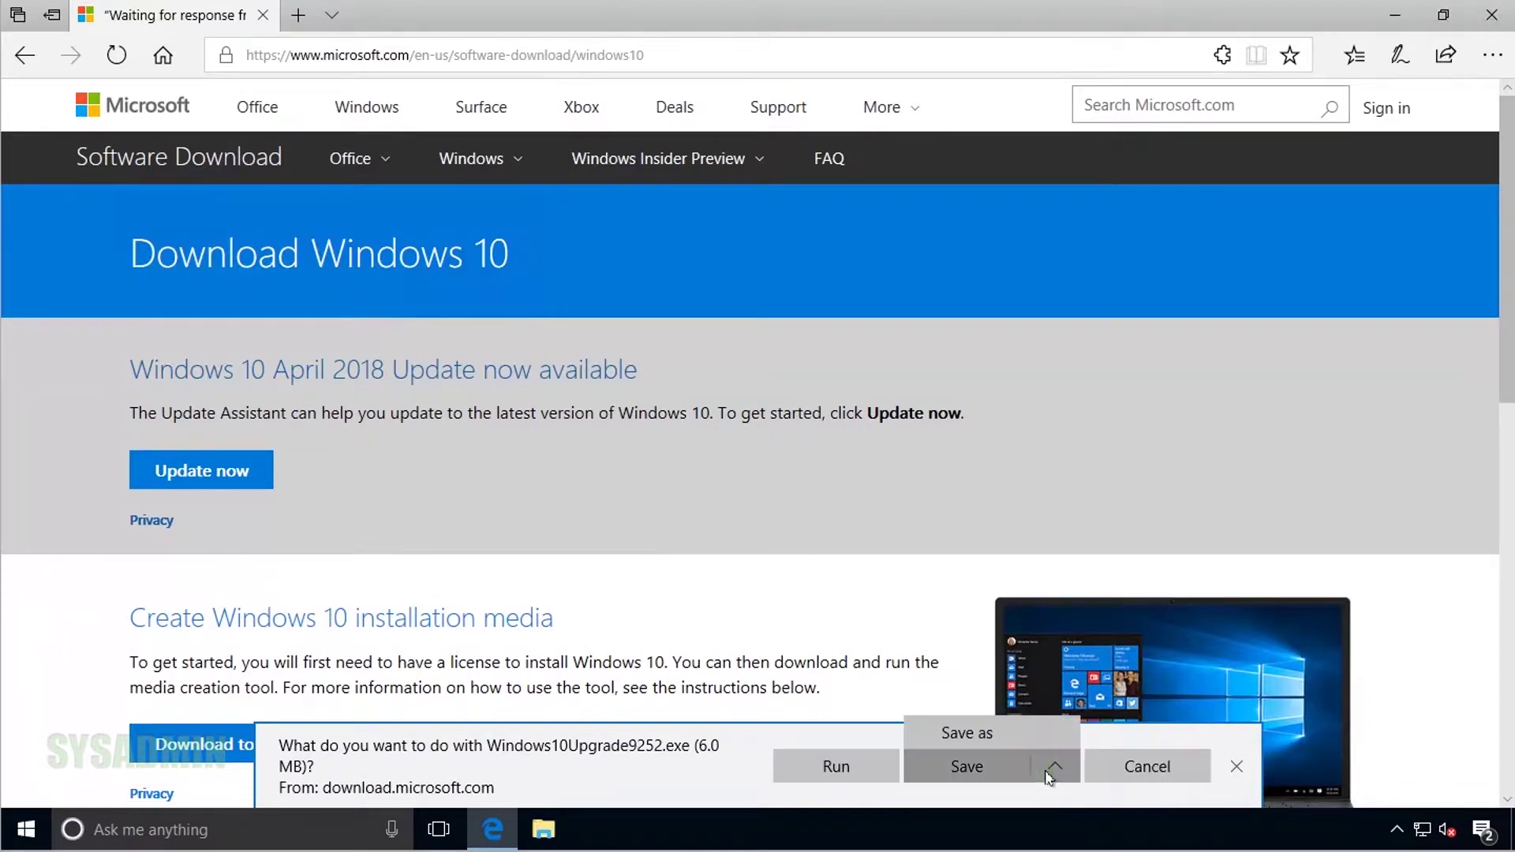
pyautogui.click(974, 735)
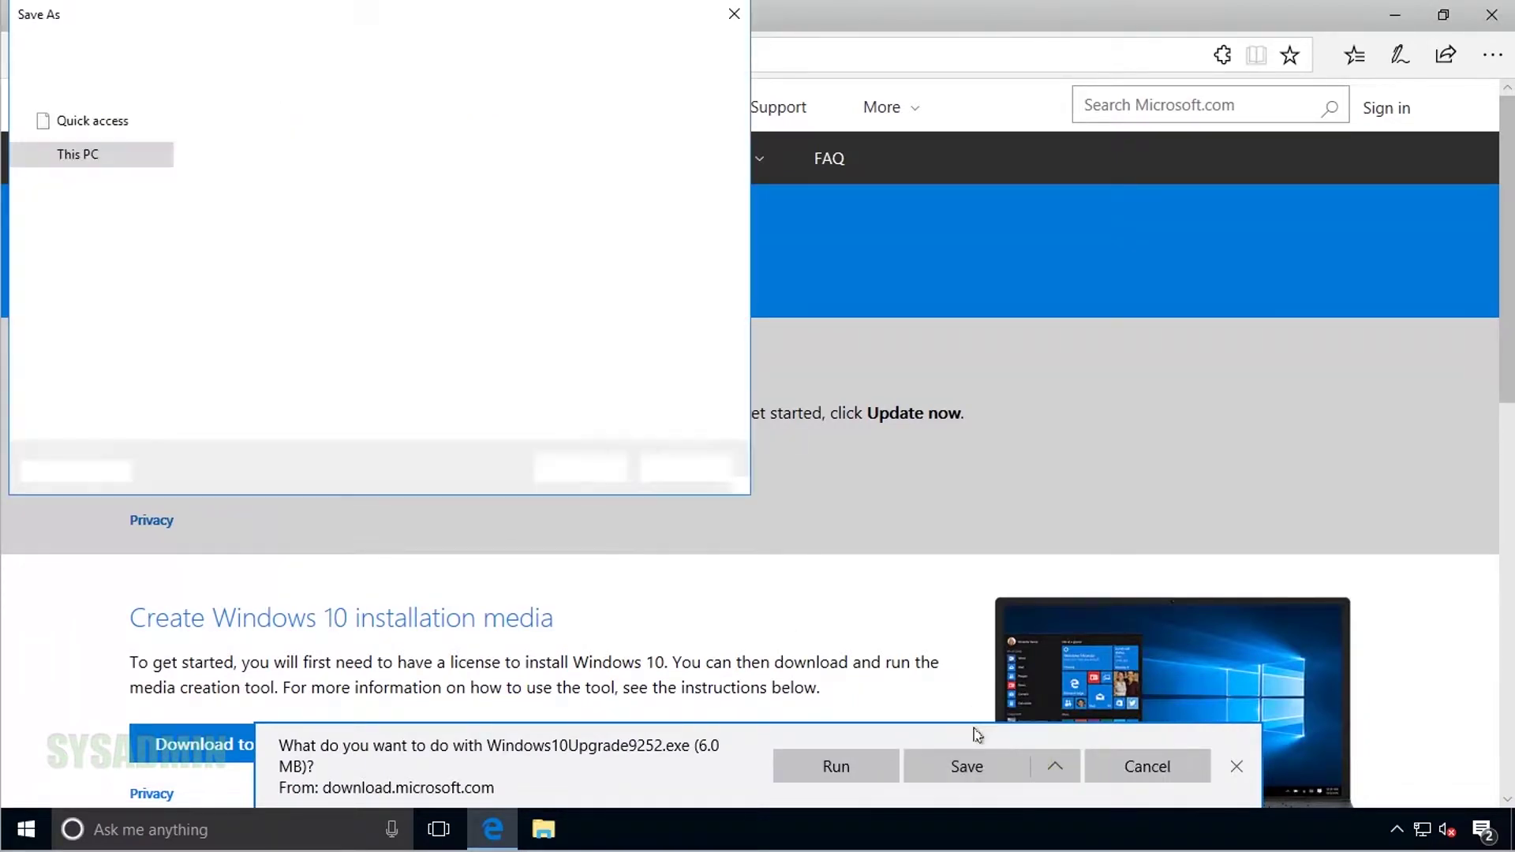
pyautogui.click(88, 155)
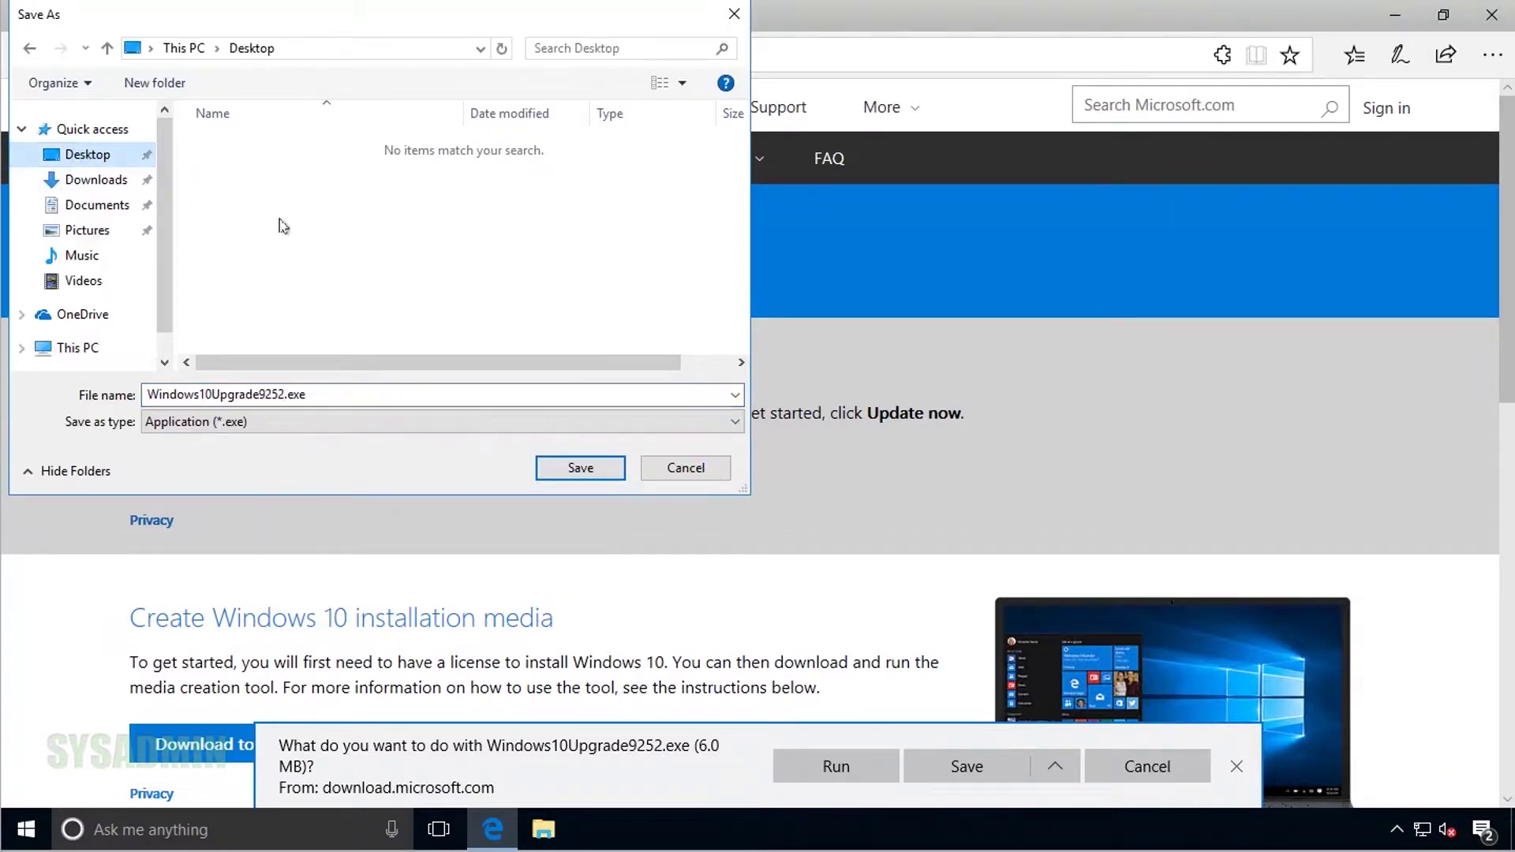
pyautogui.click(571, 470)
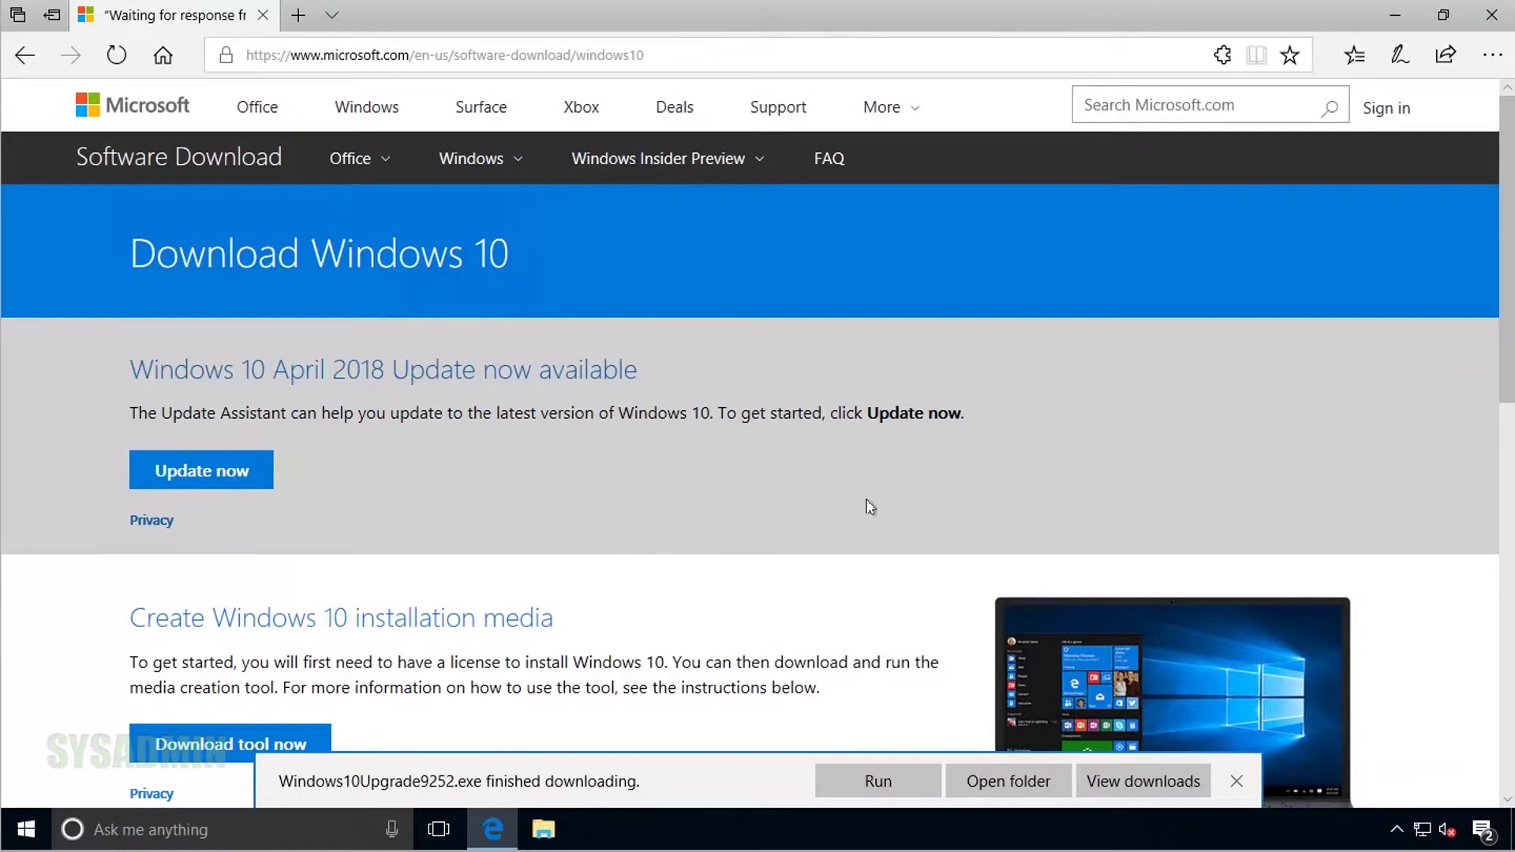
# Run Windows10Upgrade9252.exe from the Desktop folder and approve the UAC prompt
pyautogui.click(1008, 783)
pyautogui.click(835, 573)
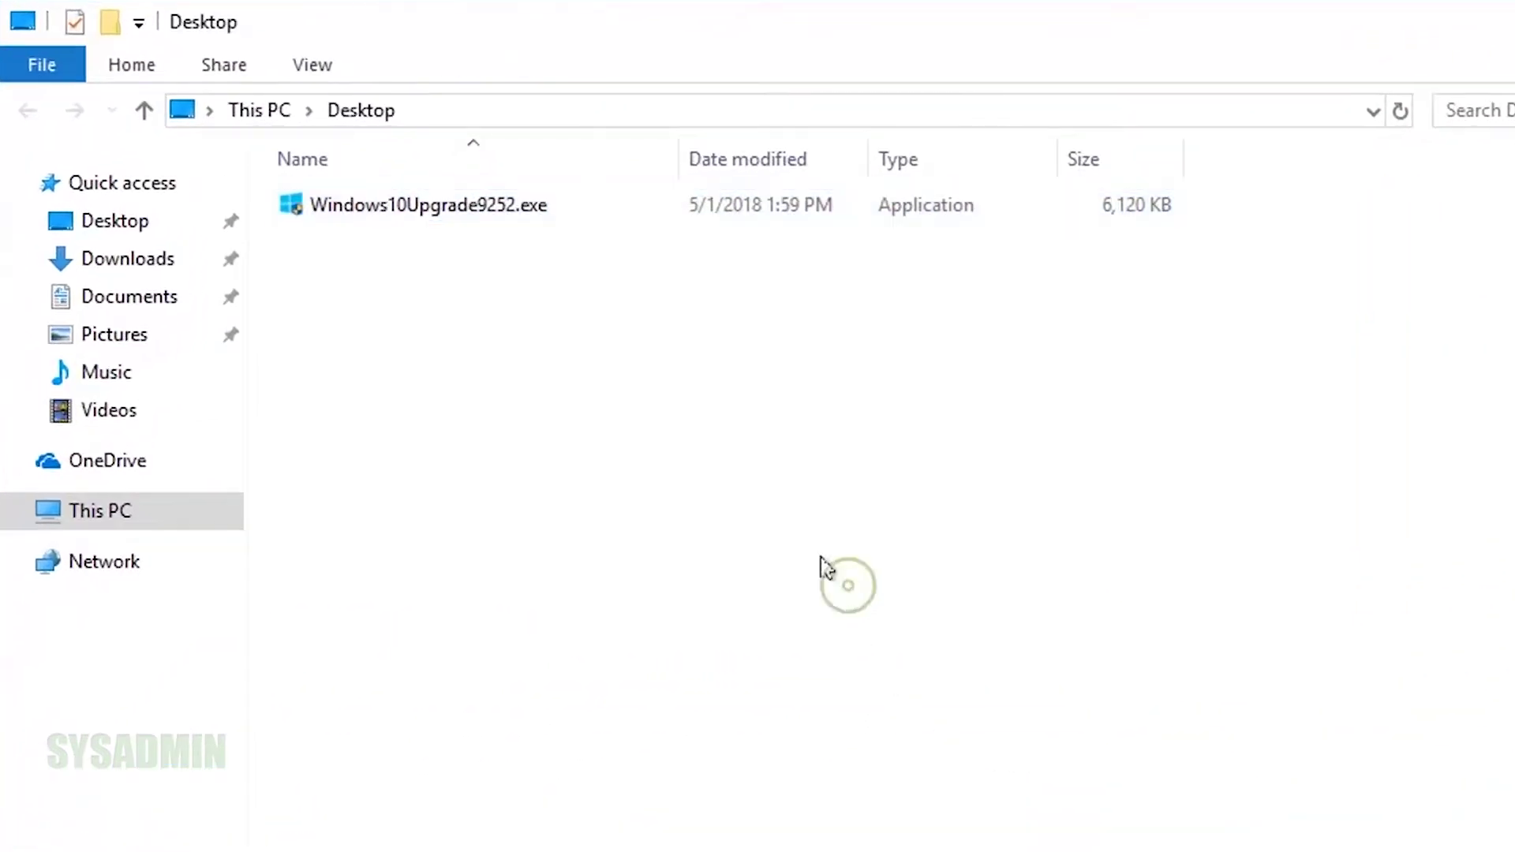
pyautogui.doubleClick(529, 208)
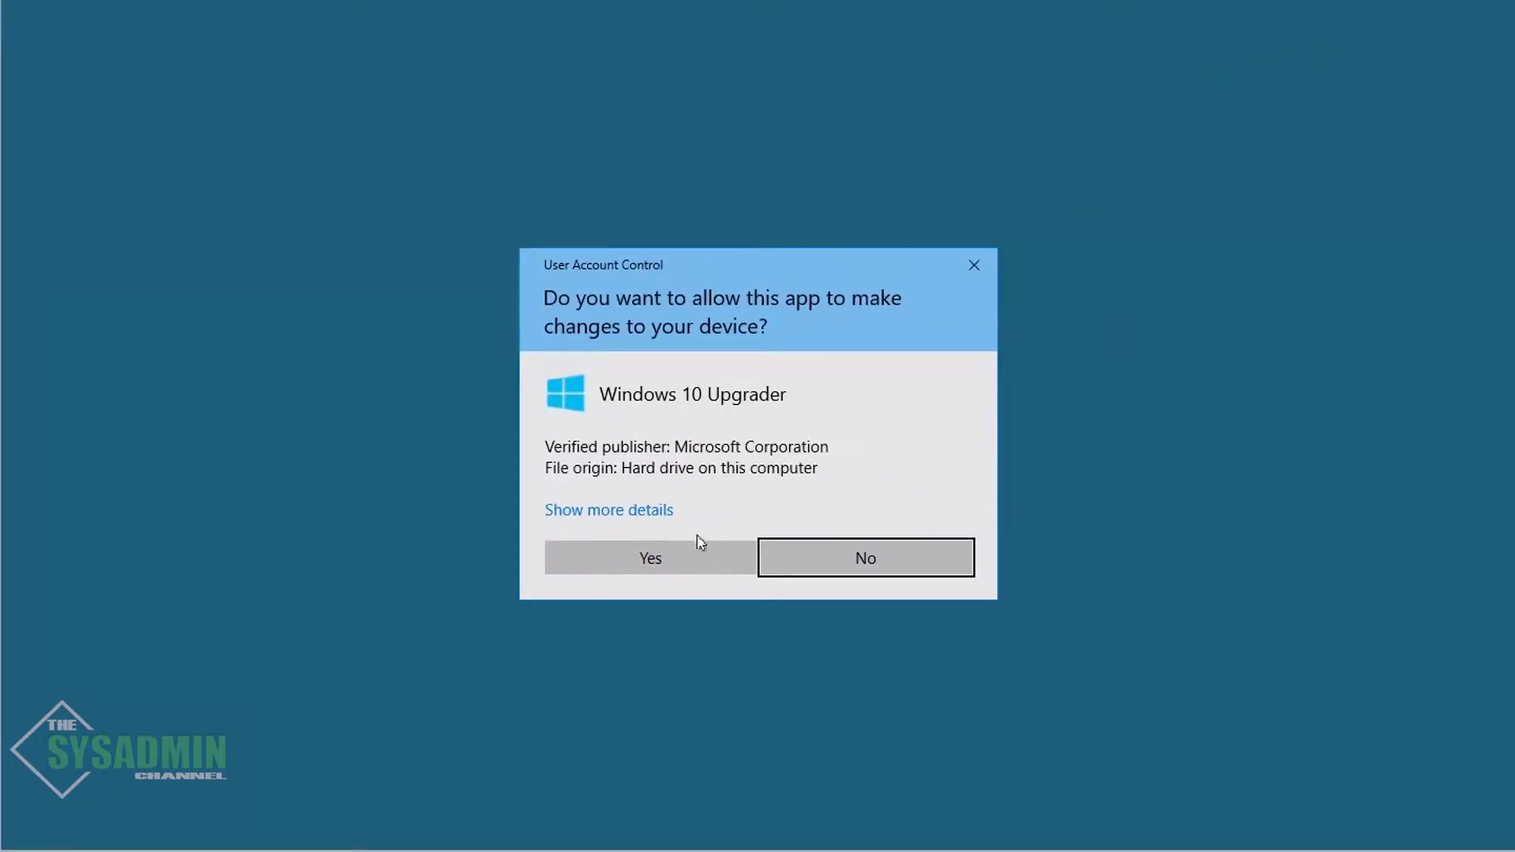
pyautogui.click(692, 554)
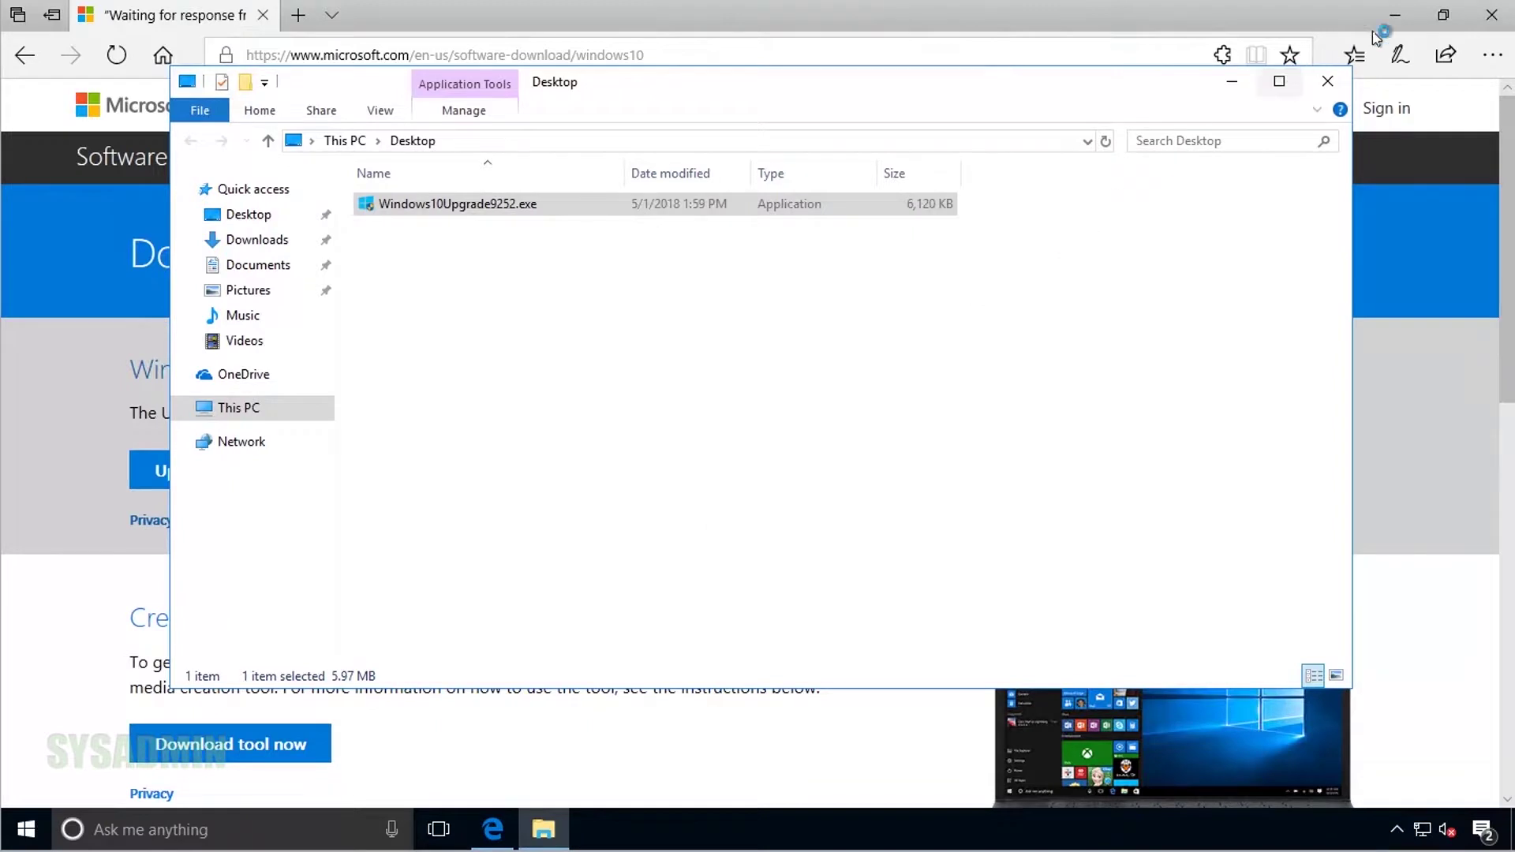
pyautogui.click(1395, 18)
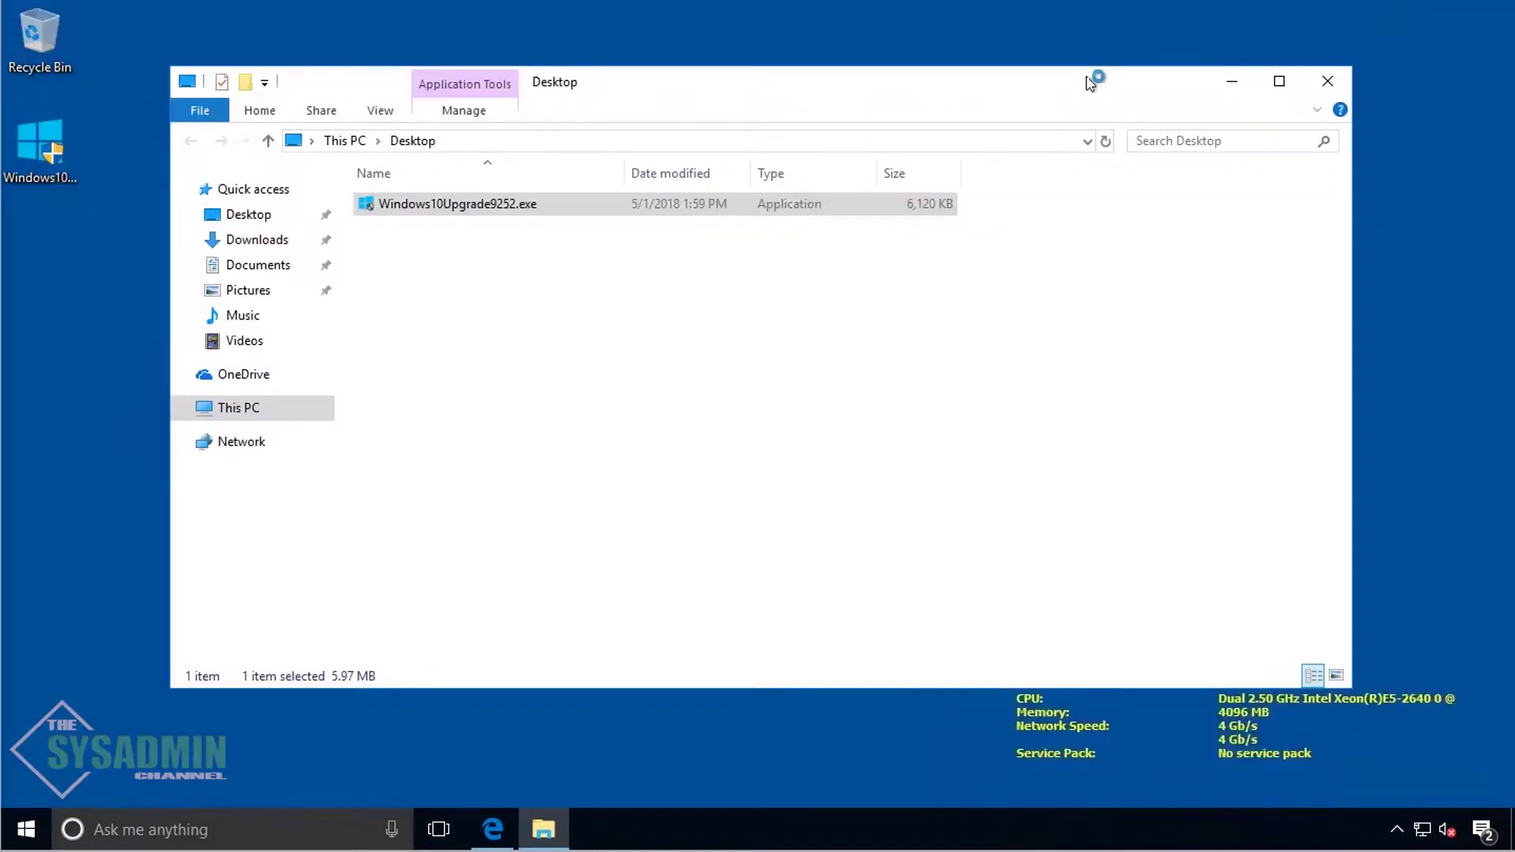
pyautogui.moveTo(1054, 84); pyautogui.dragTo(1078, 175)
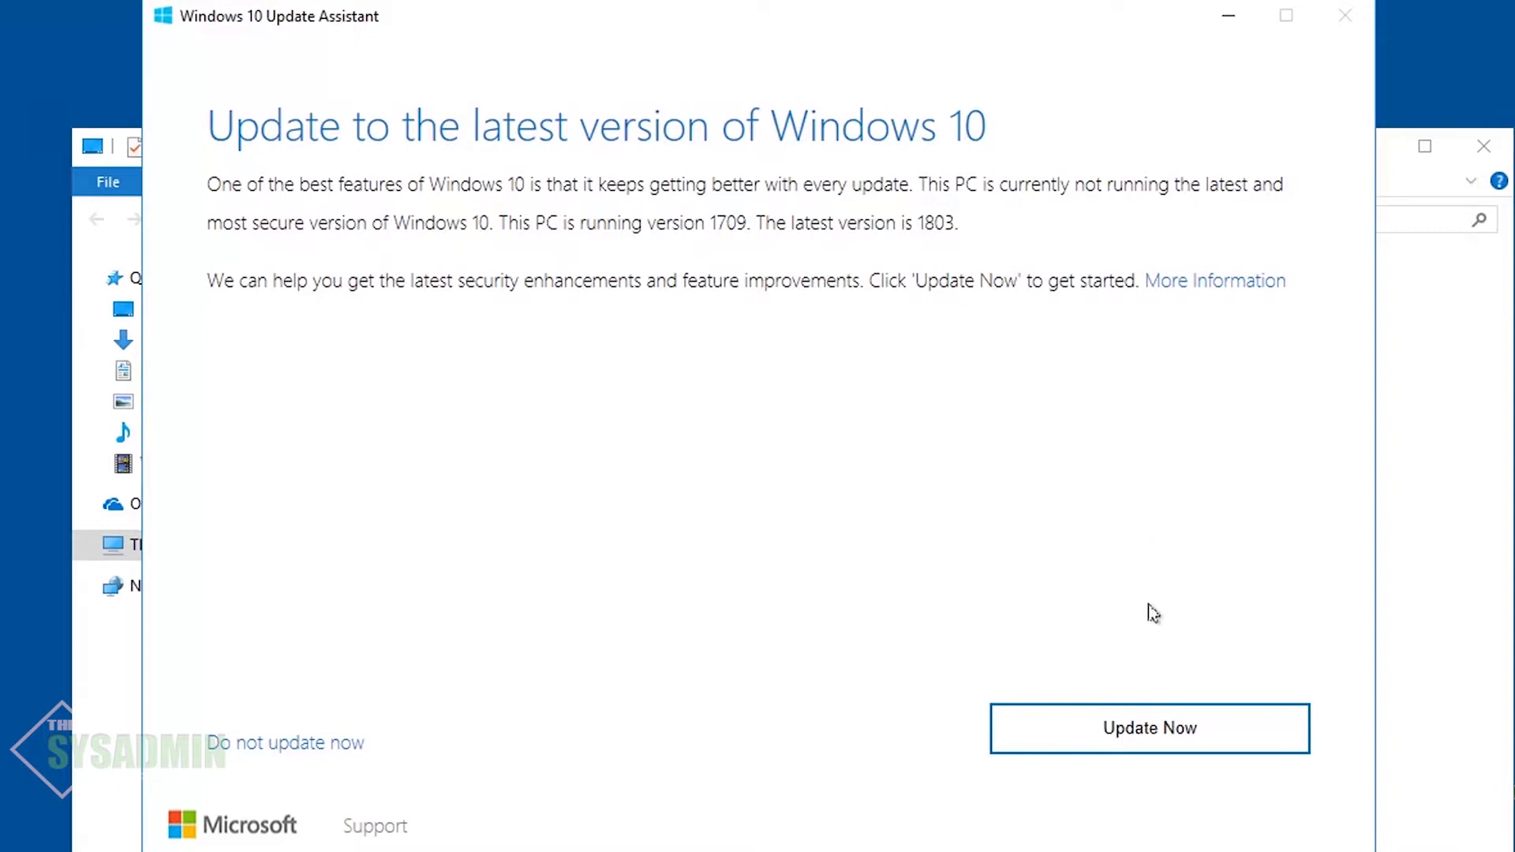
# Start the 1803 update and continue past the passed compatibility check
pyautogui.click(1173, 732)
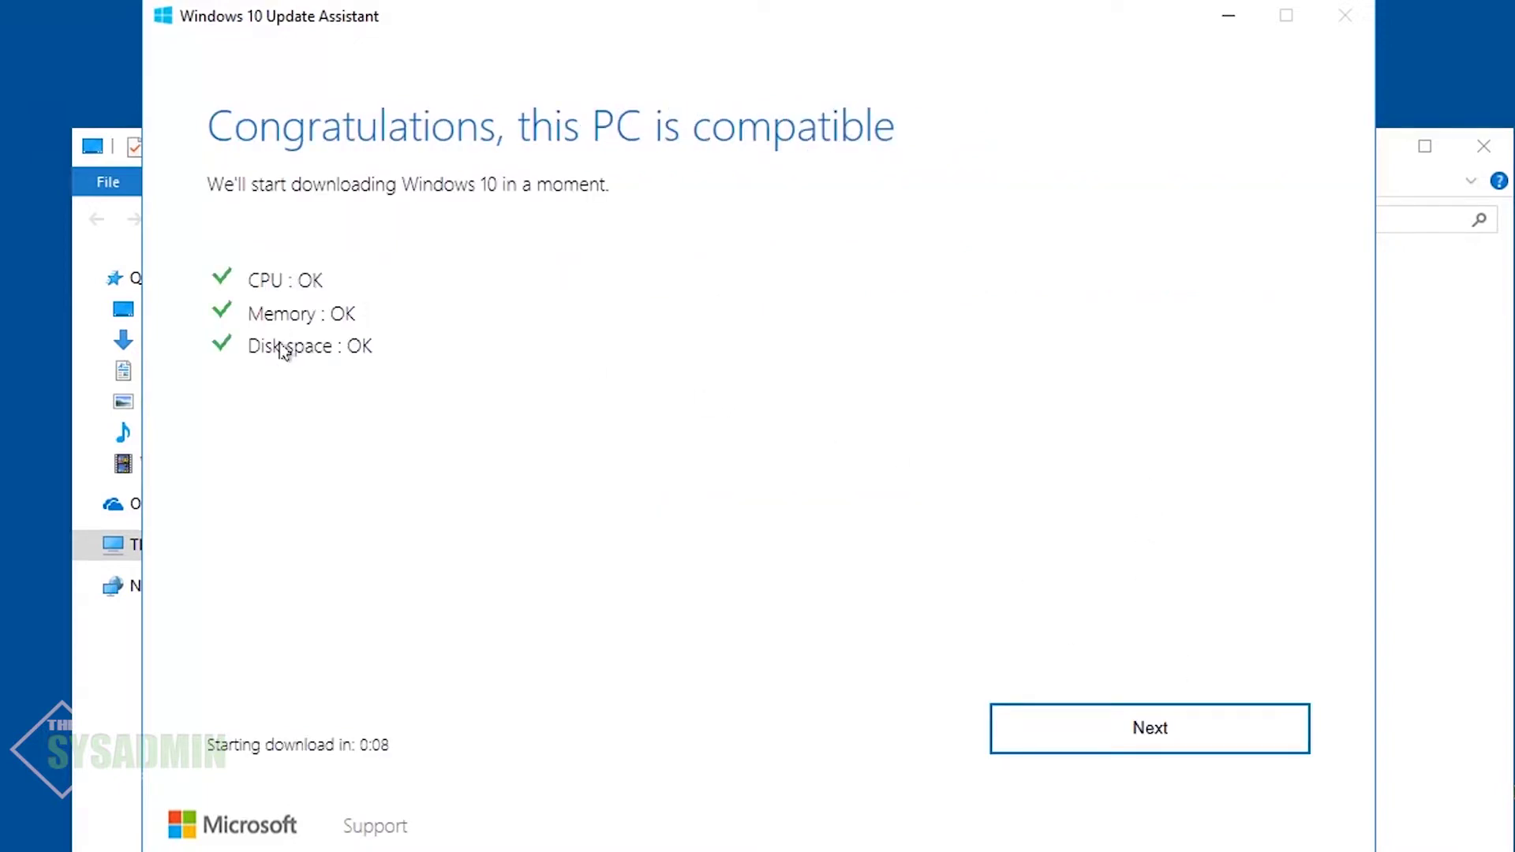
pyautogui.click(1146, 735)
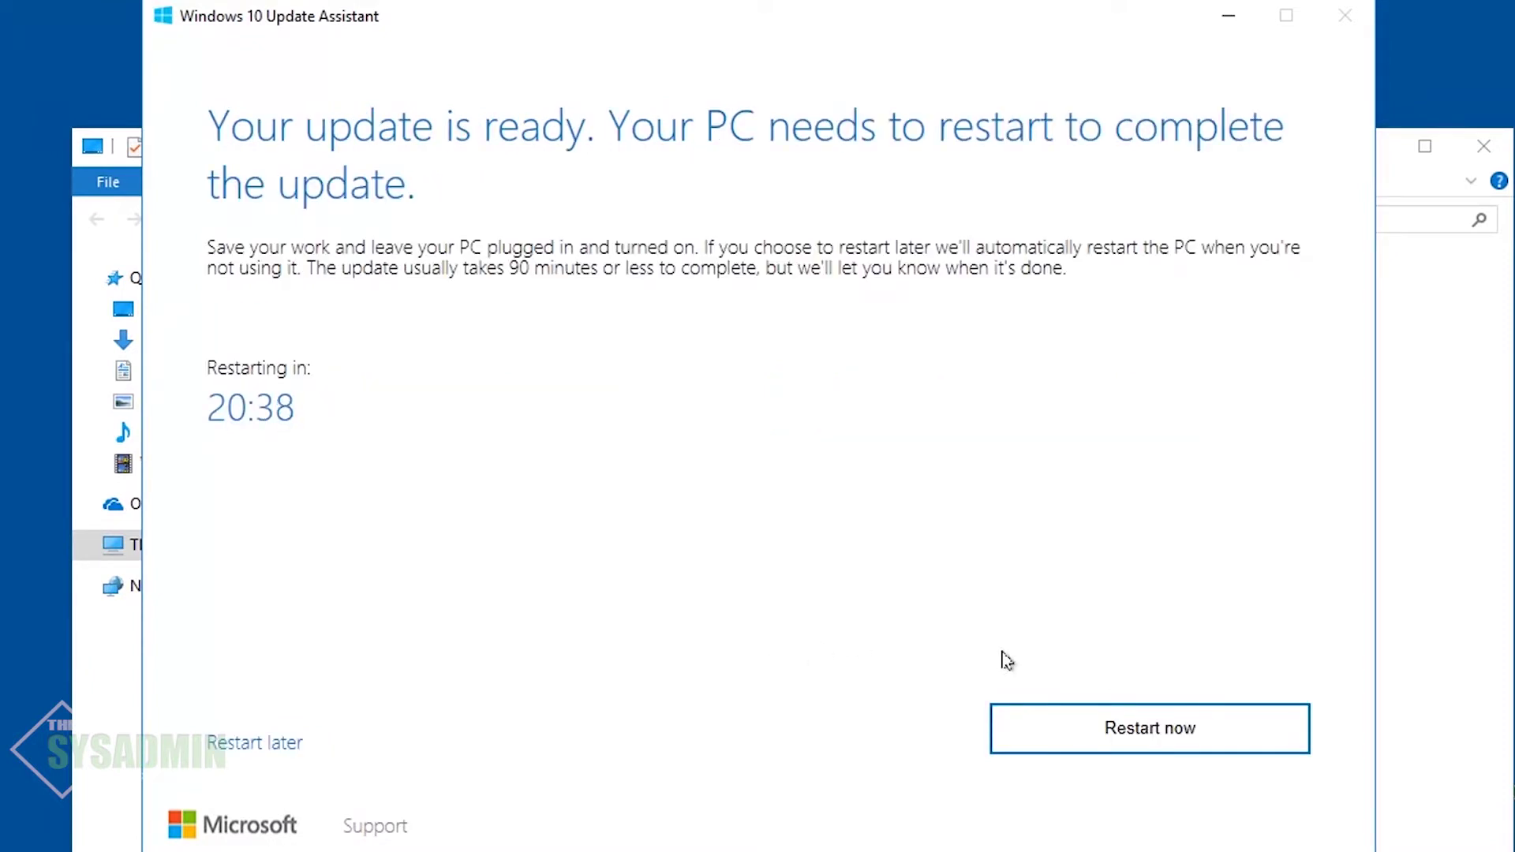
# Restart the PC to finish the 1803 update, dismissing the sign-out warning
pyautogui.click(1141, 746)
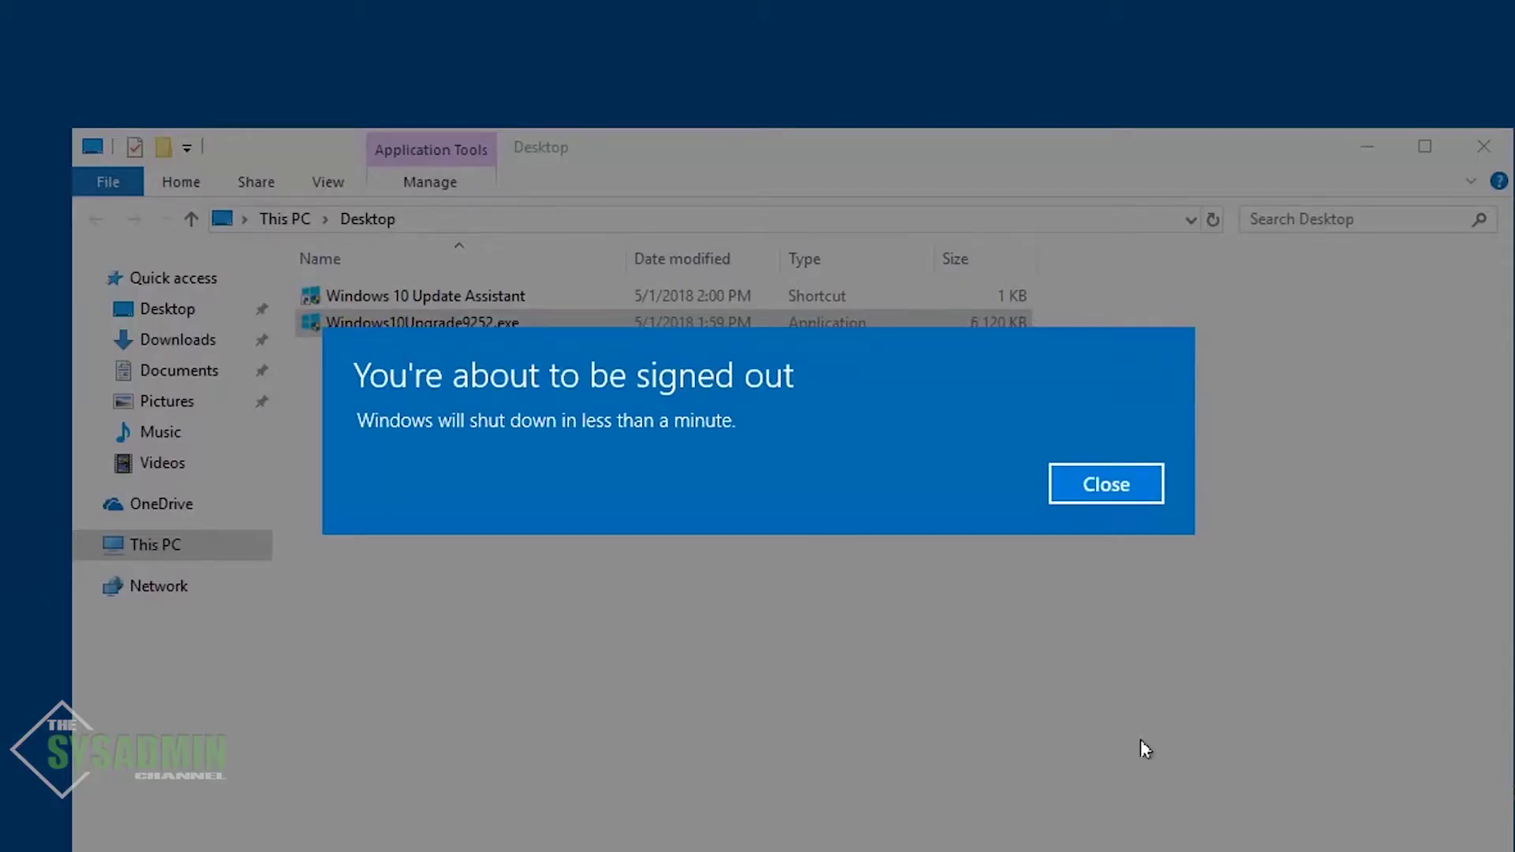
pyautogui.click(1107, 485)
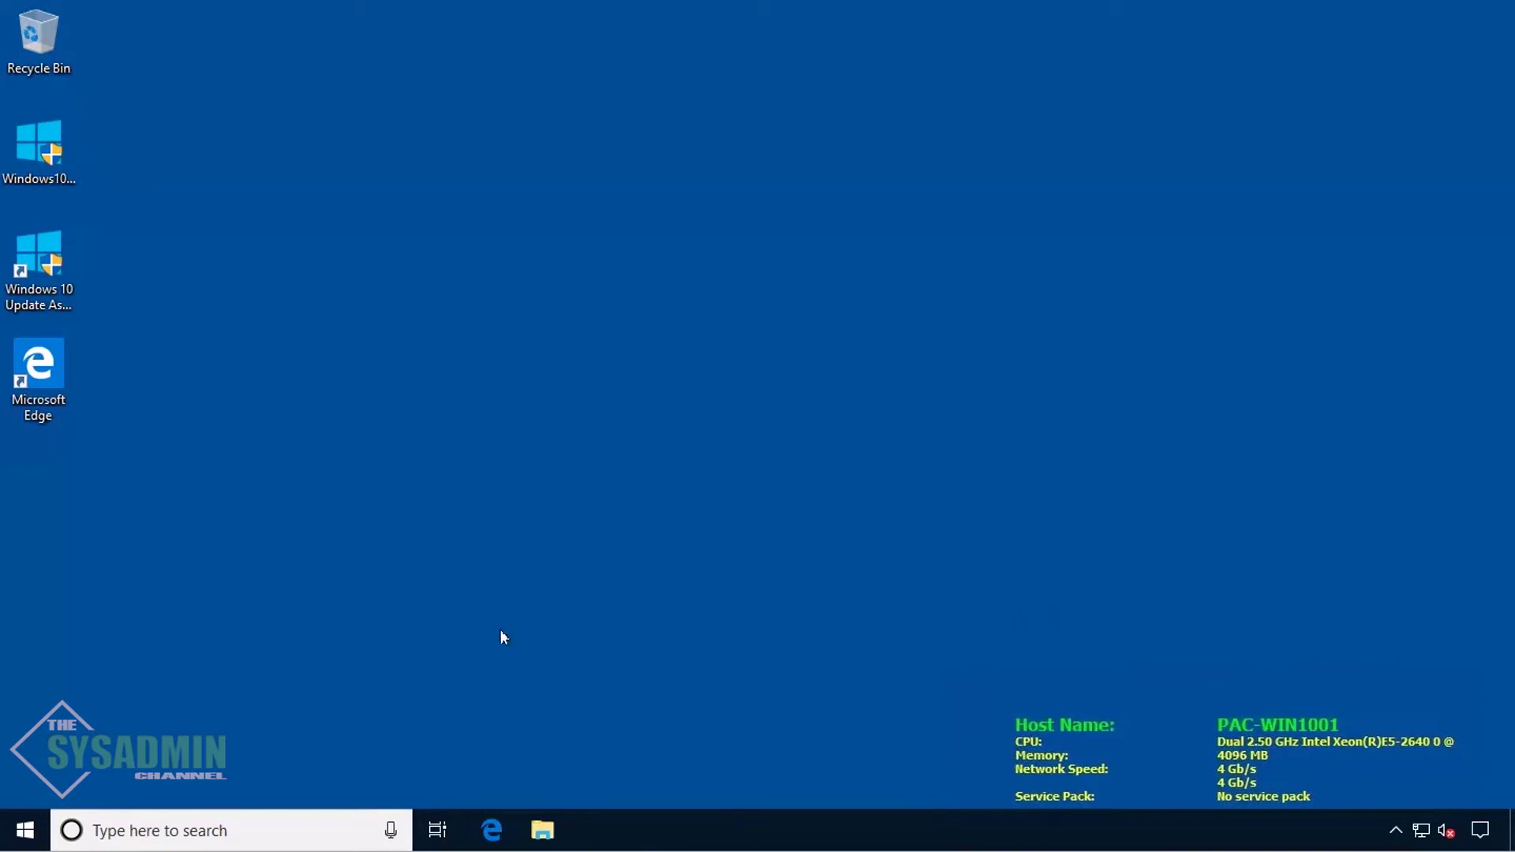
pyautogui.click(26, 830)
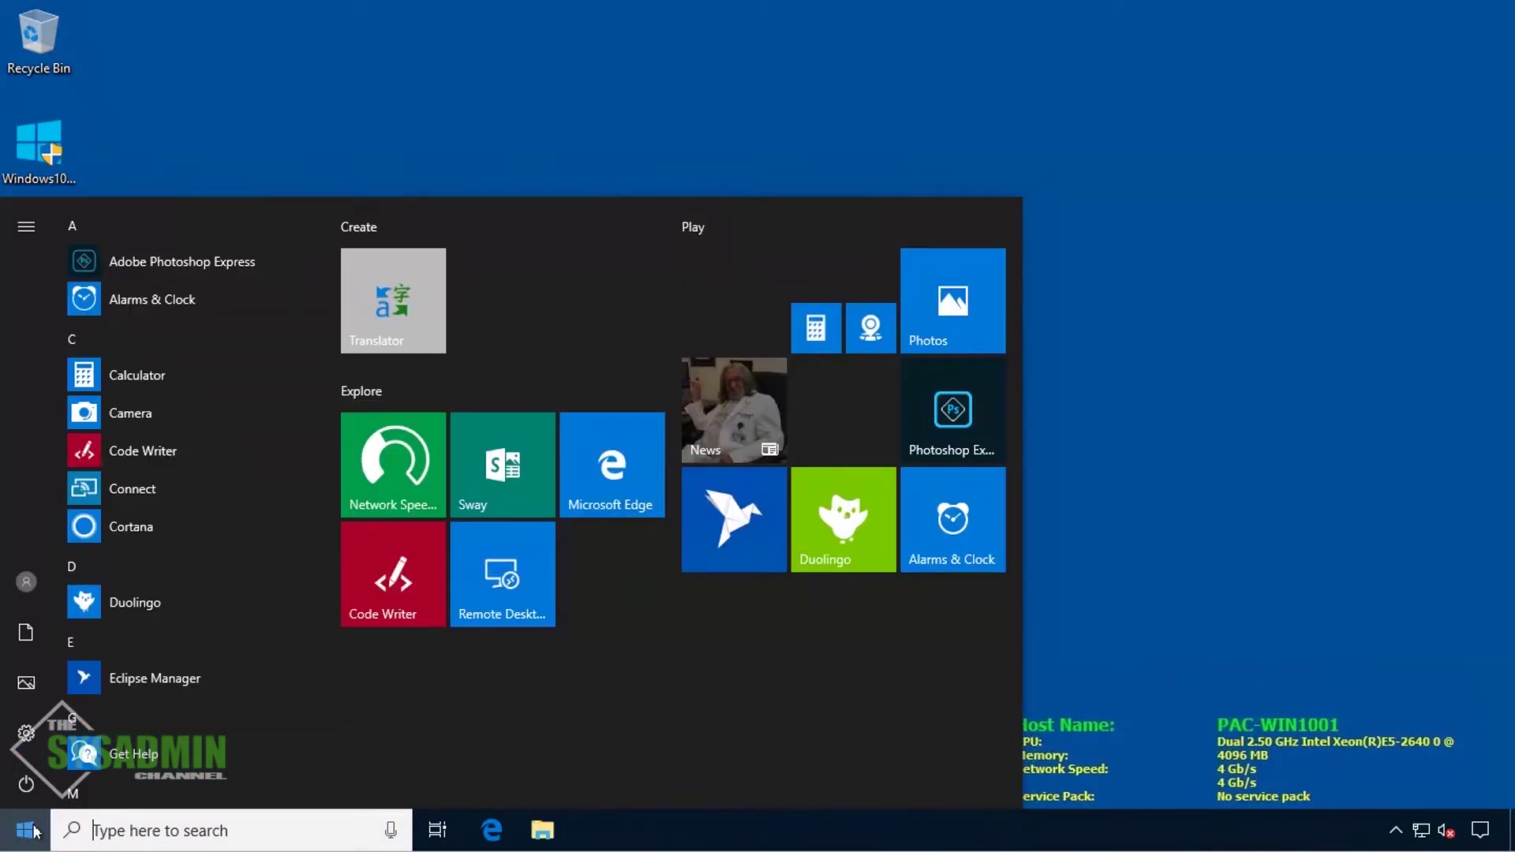
# Open Windows Settings, go to System, and select the About page
pyautogui.click(26, 733)
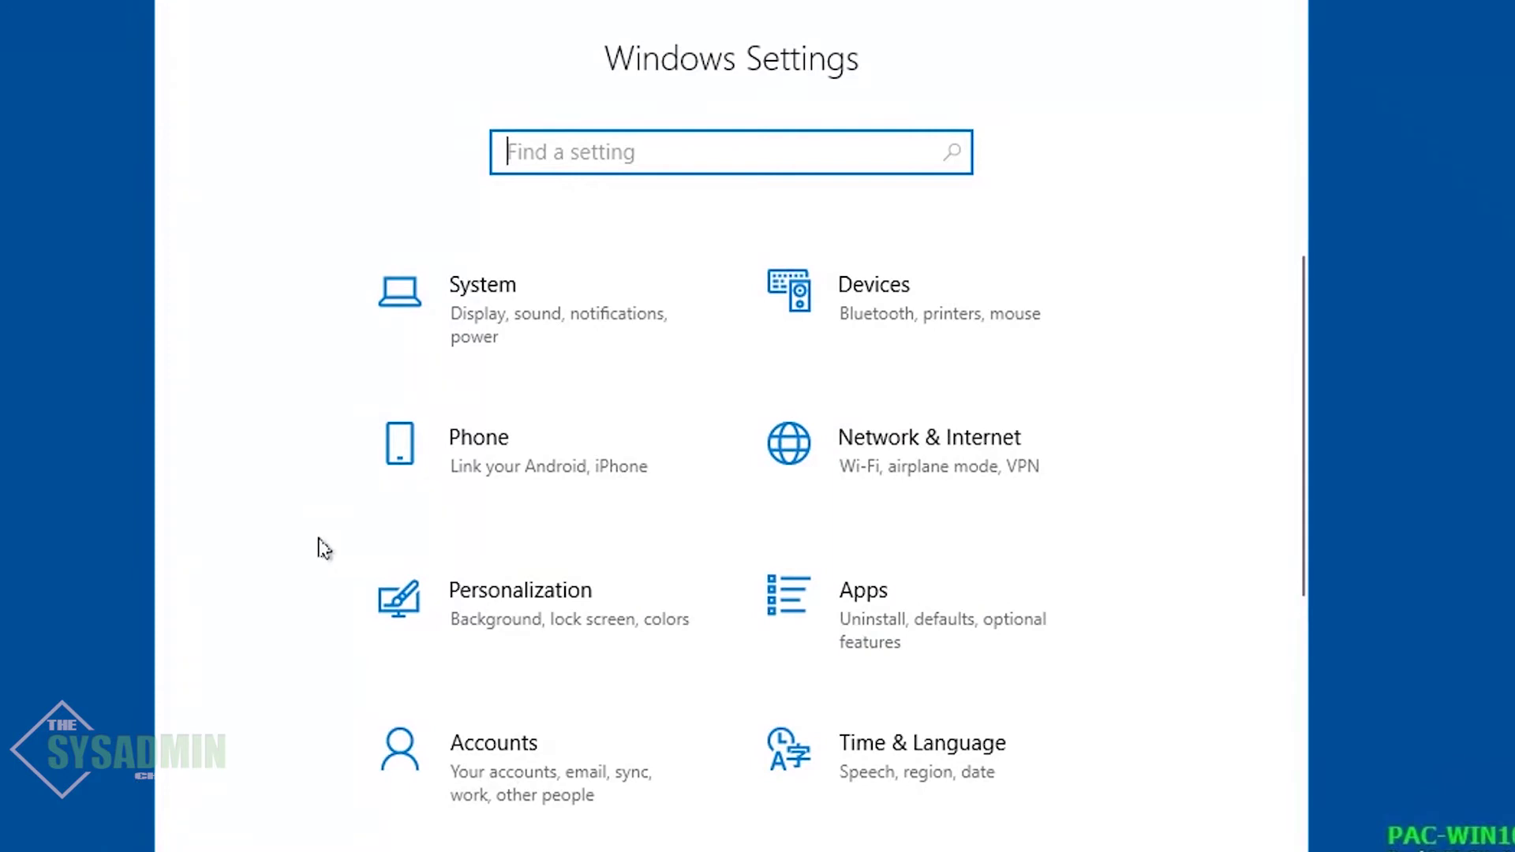
pyautogui.click(484, 299)
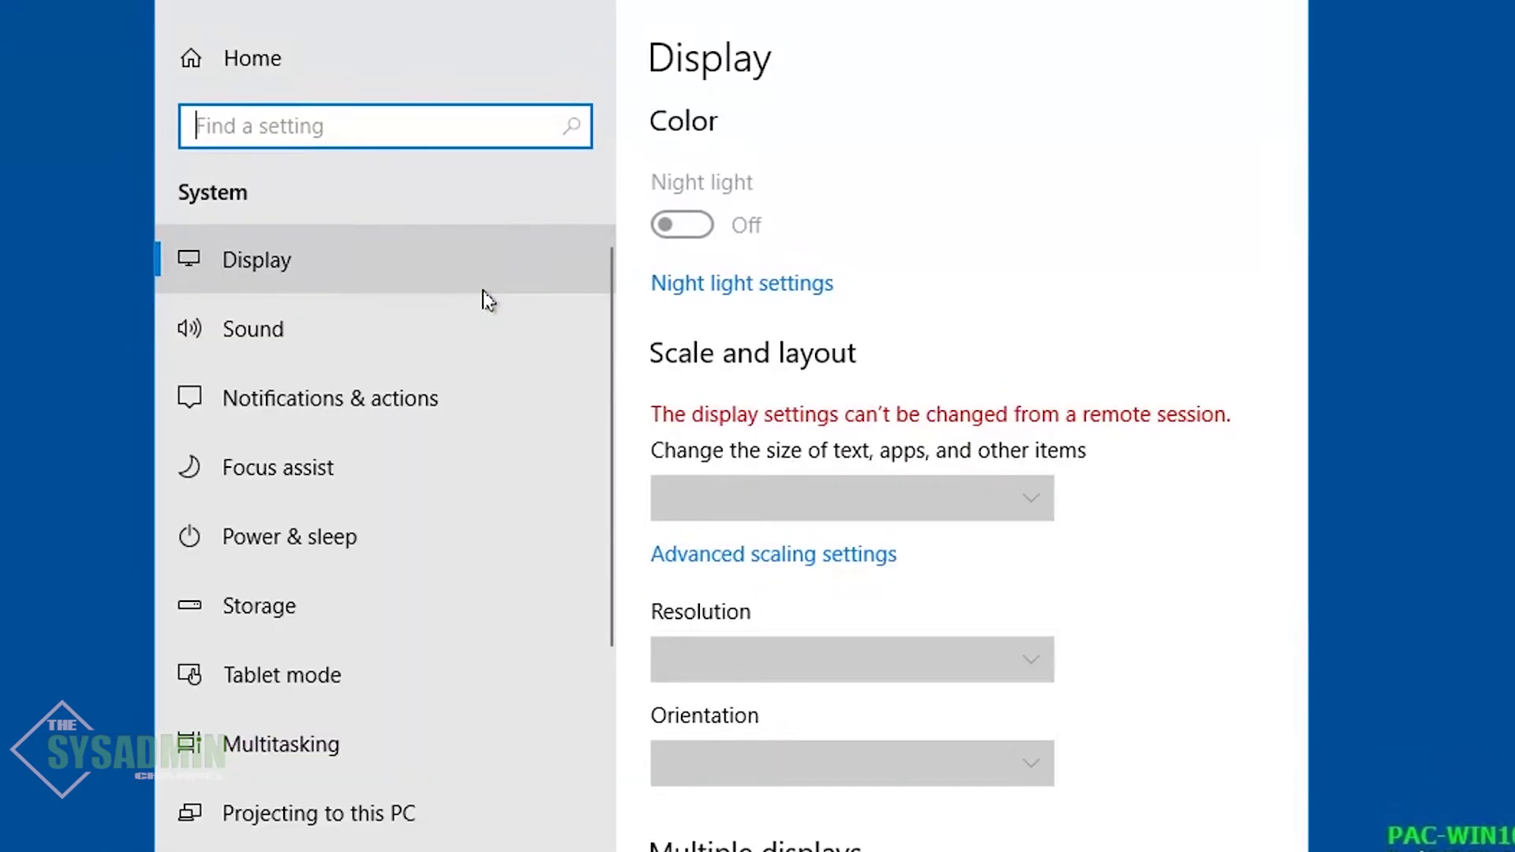
pyautogui.scroll(-3, 485, 300)
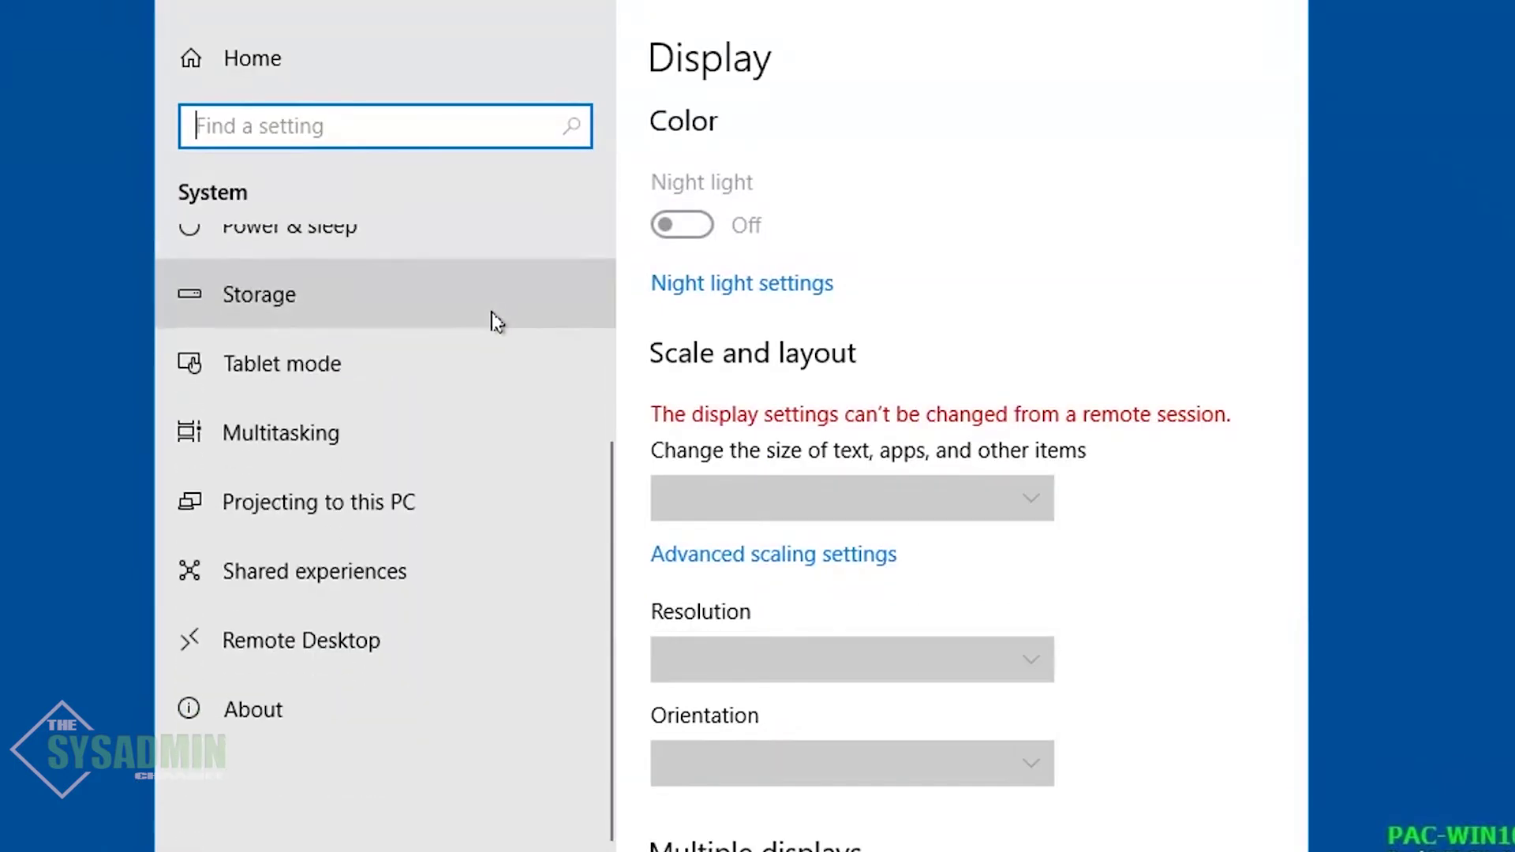
pyautogui.click(243, 718)
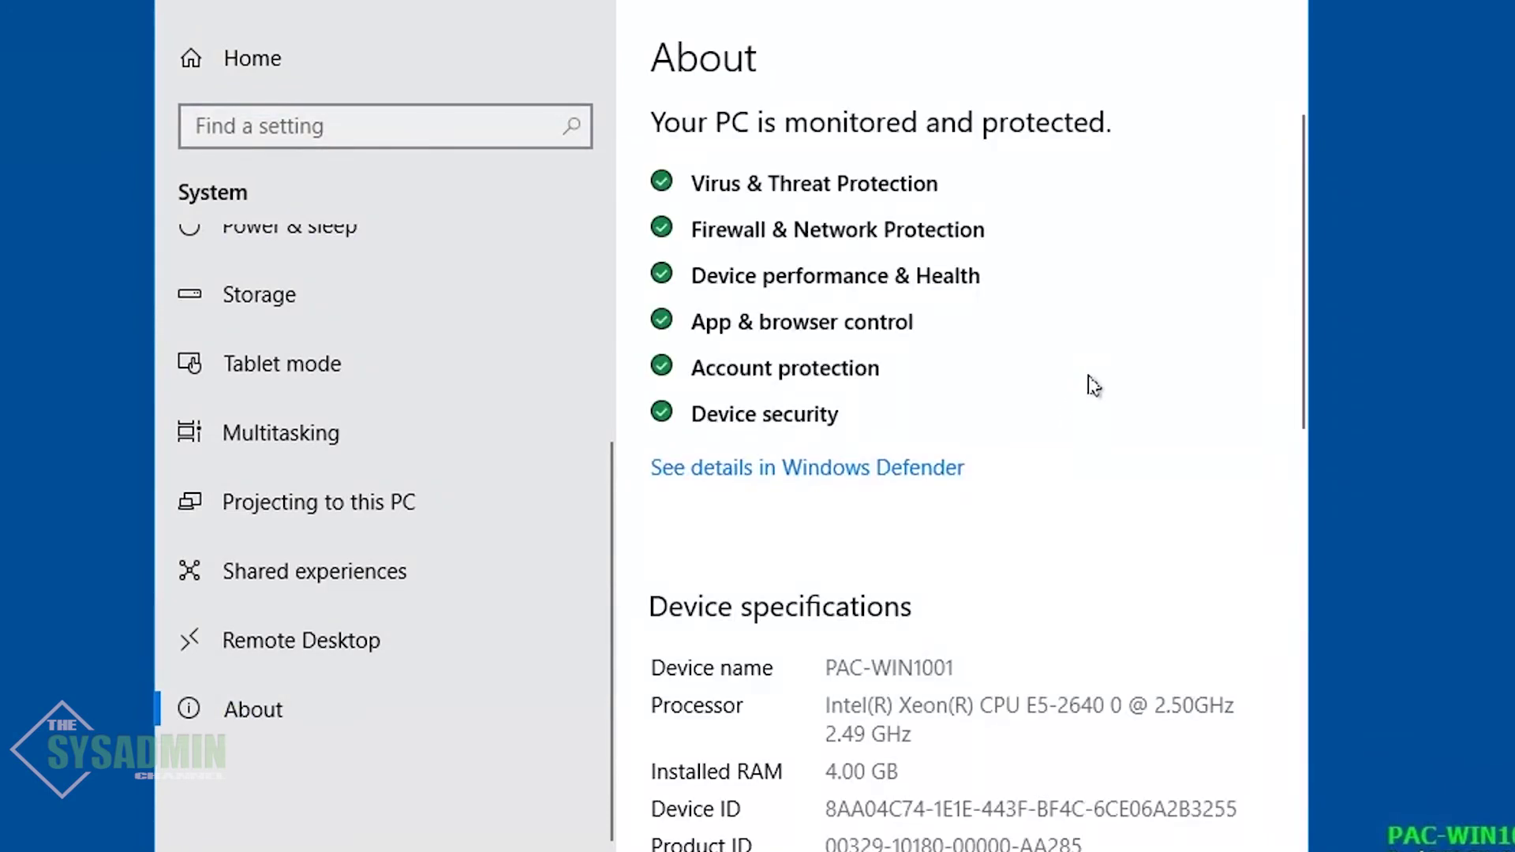
pyautogui.scroll(-2, 1098, 374)
pyautogui.scroll(-2, 1112, 379)
pyautogui.scroll(-2, 1110, 486)
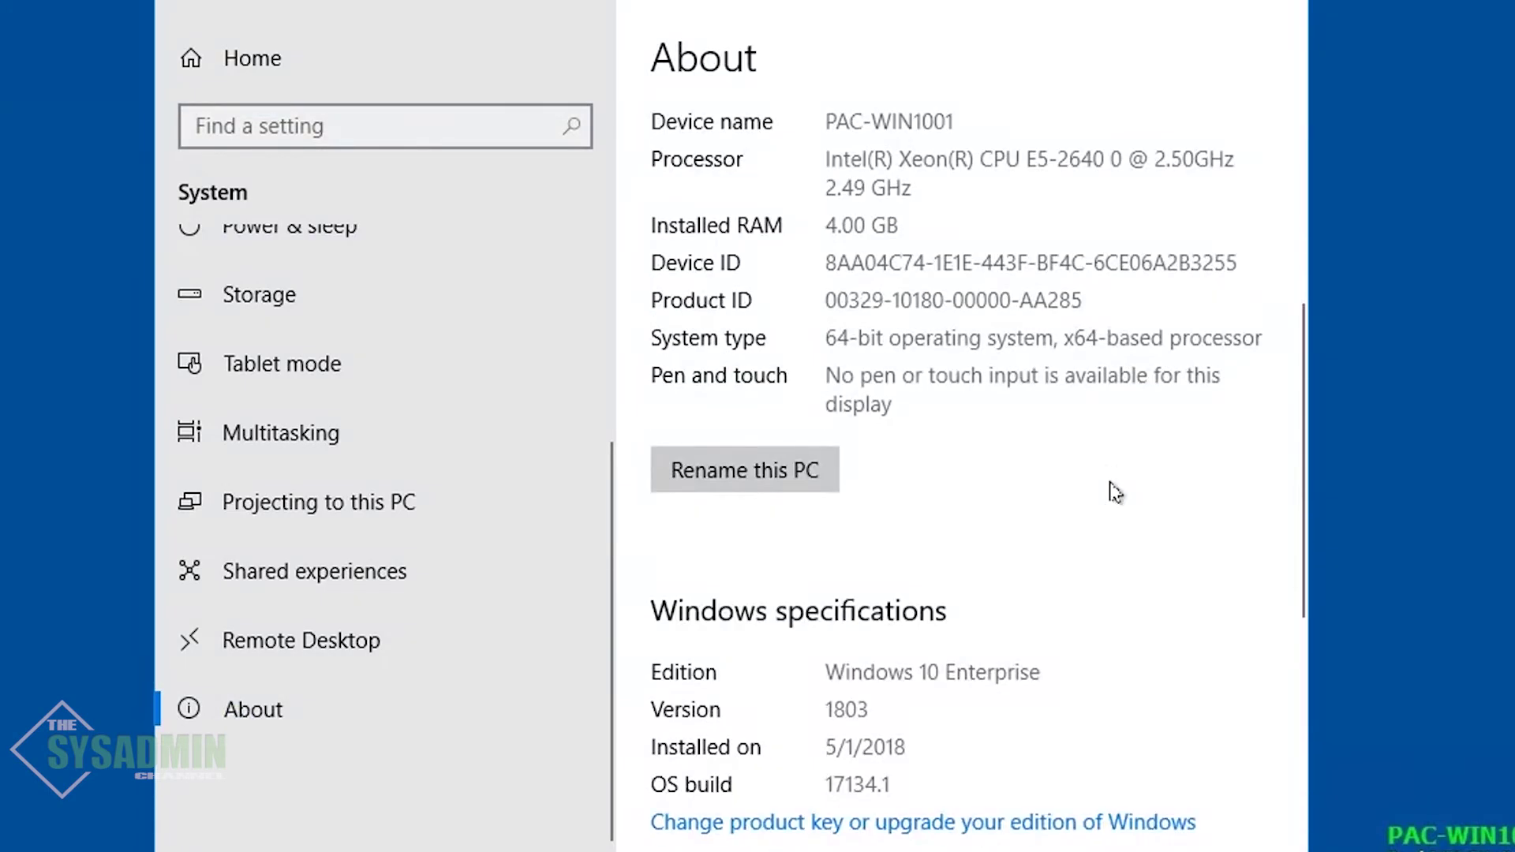
pyautogui.scroll(-2, 1109, 491)
pyautogui.scroll(-2, 1113, 492)
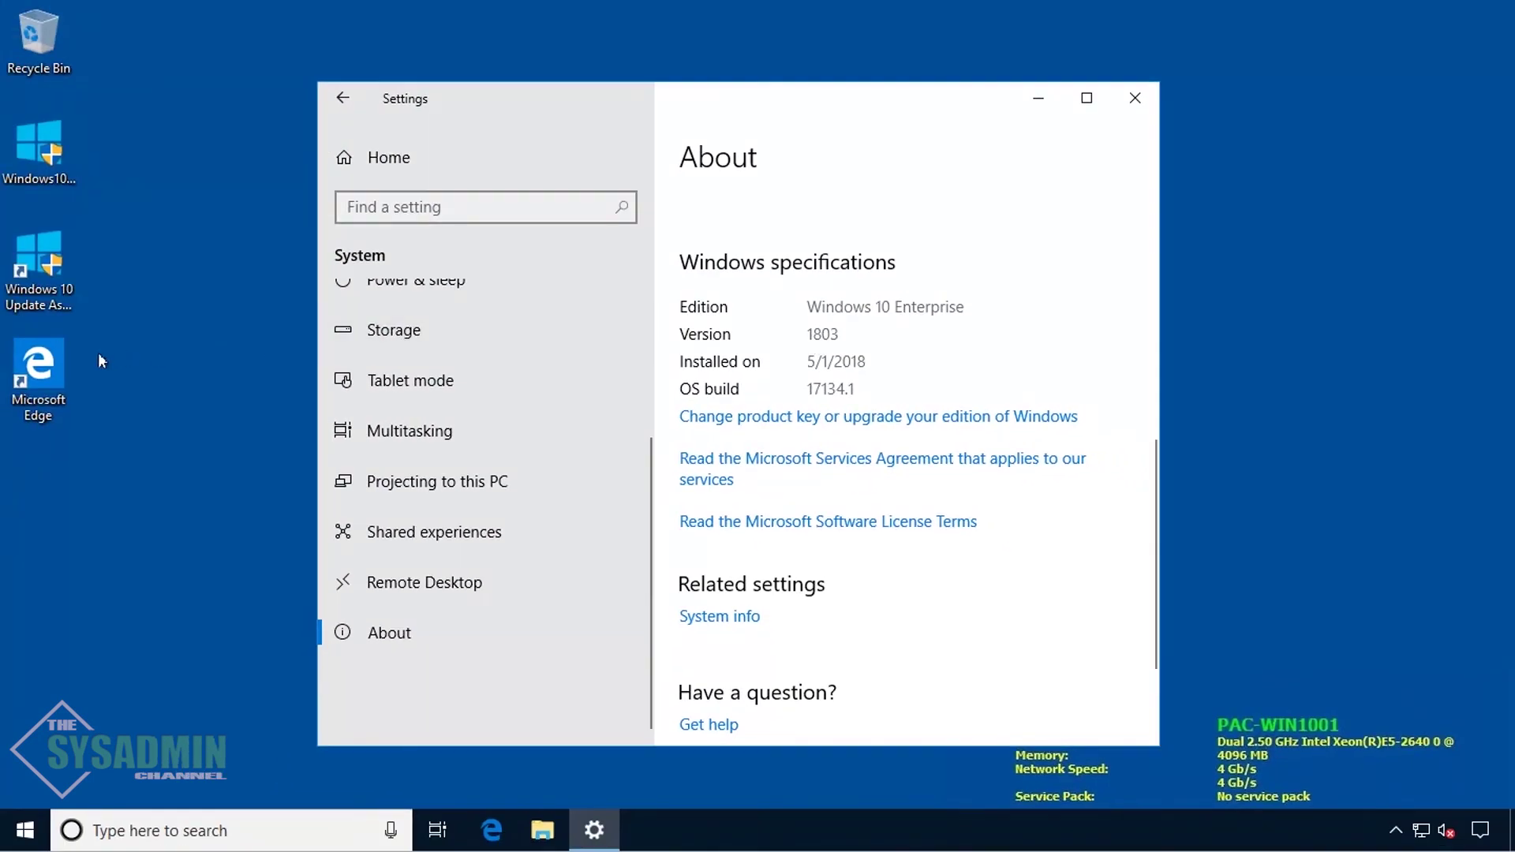
# Delete the Microsoft Edge shortcut from the desktop
pyautogui.click(43, 364)
pyautogui.rightClick(43, 363)
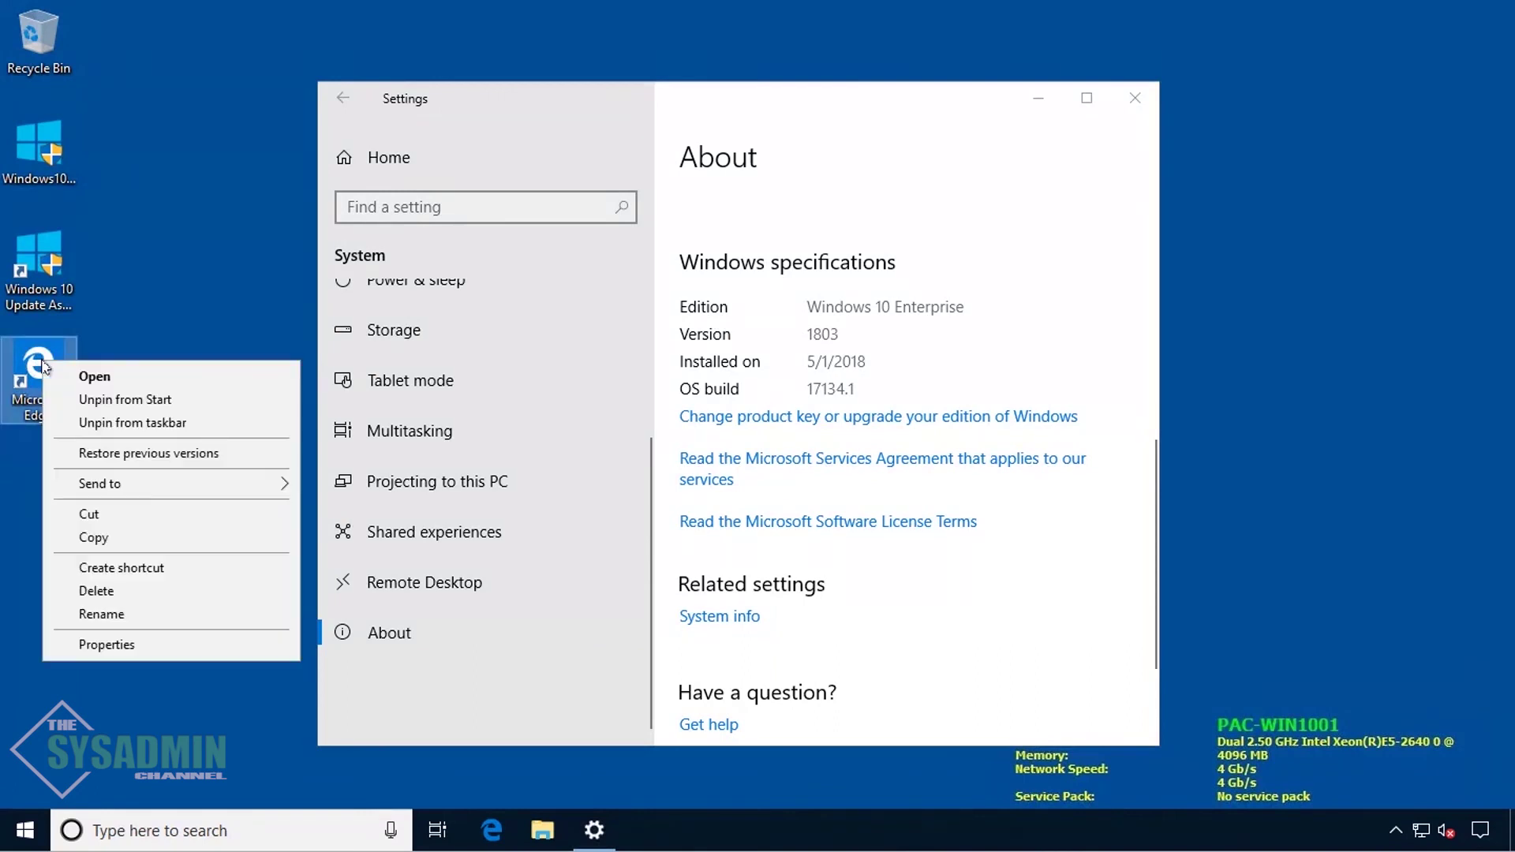
pyautogui.click(95, 590)
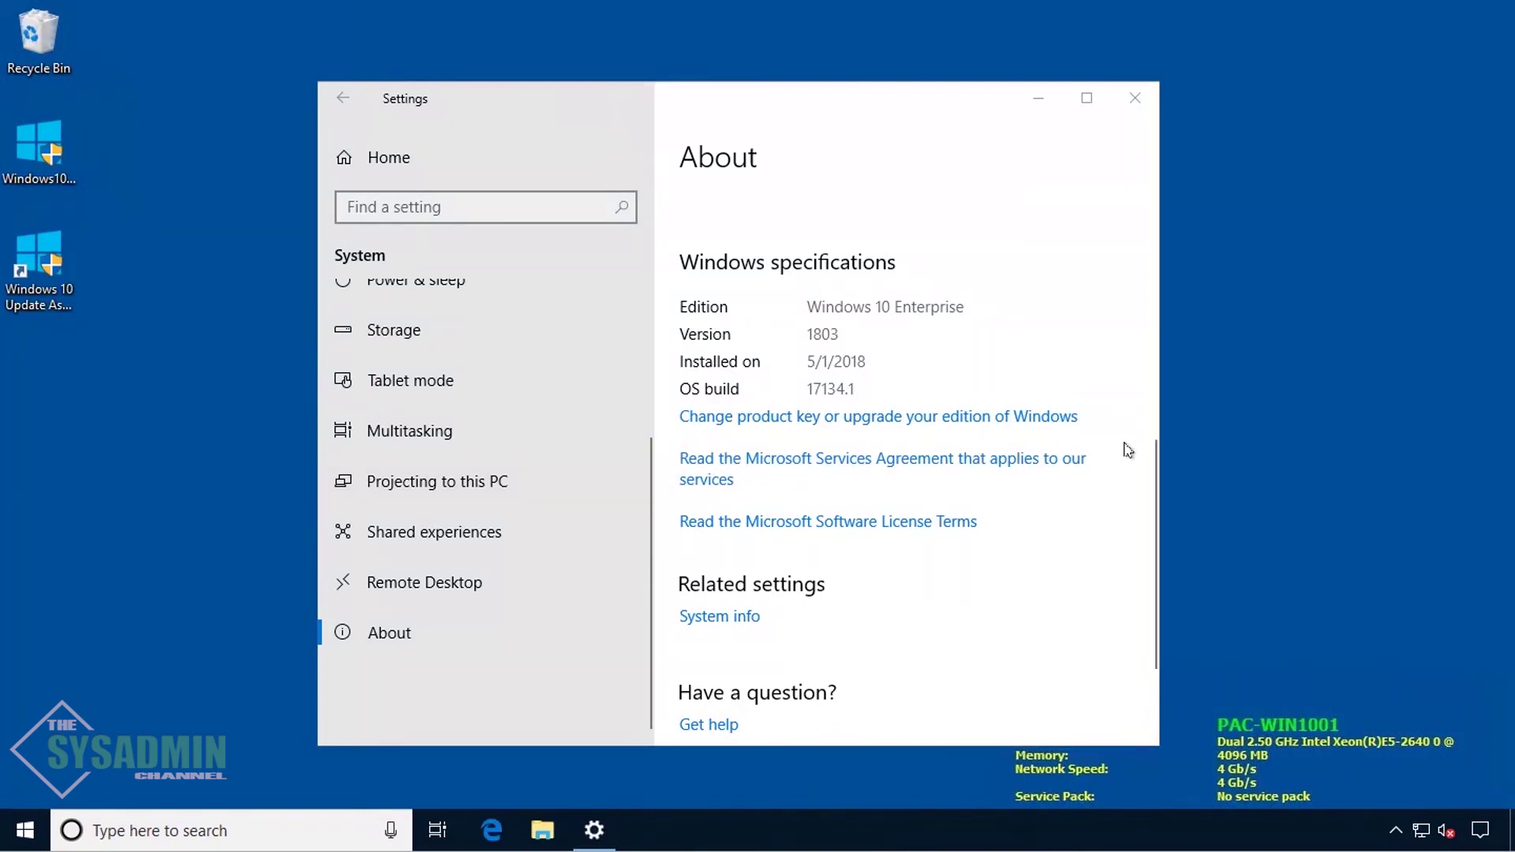